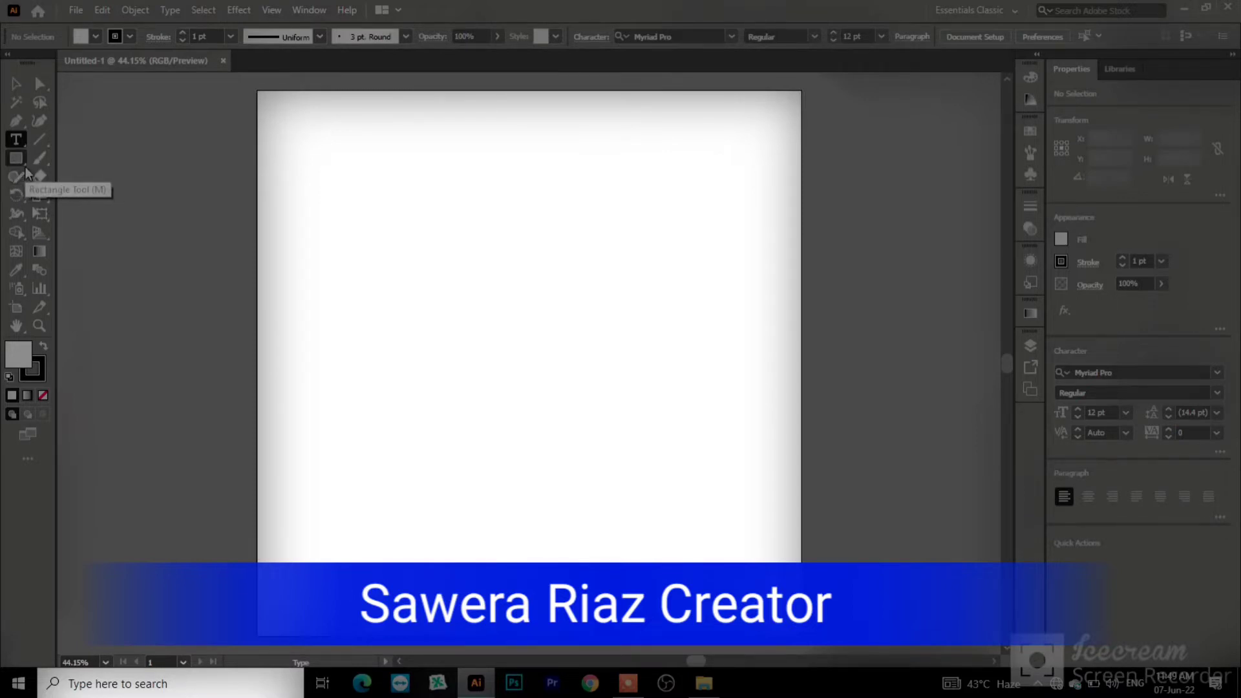
right_click(25, 170)
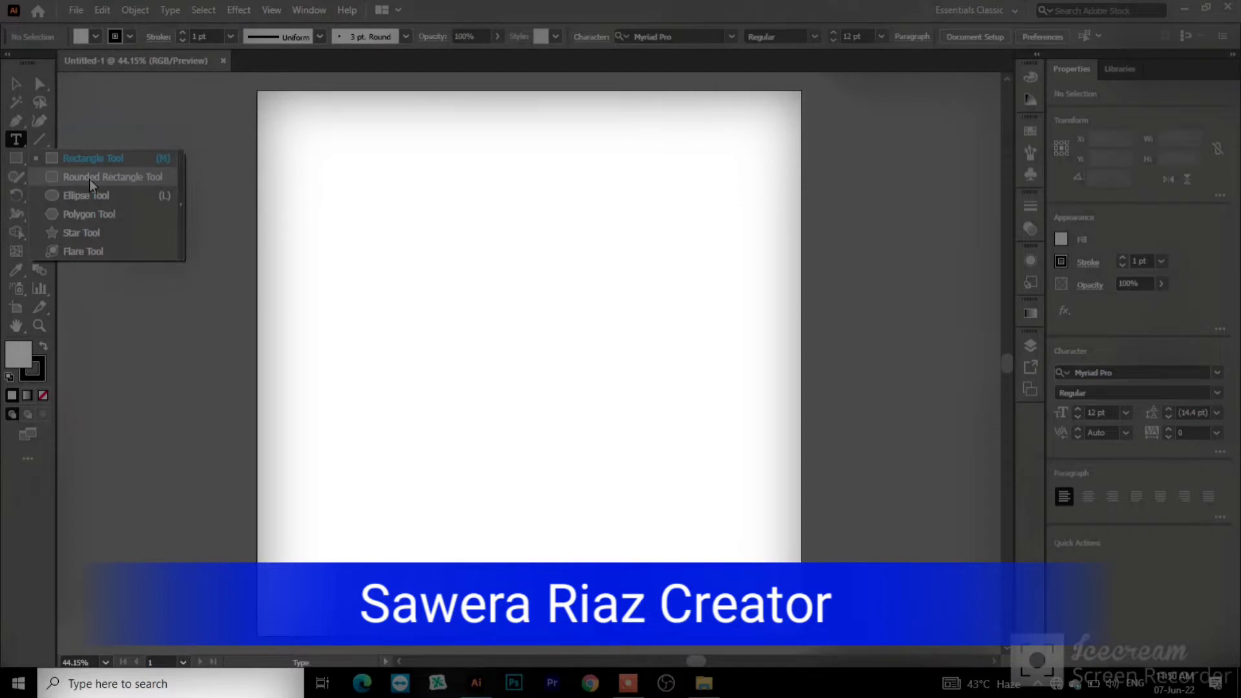
click(88, 157)
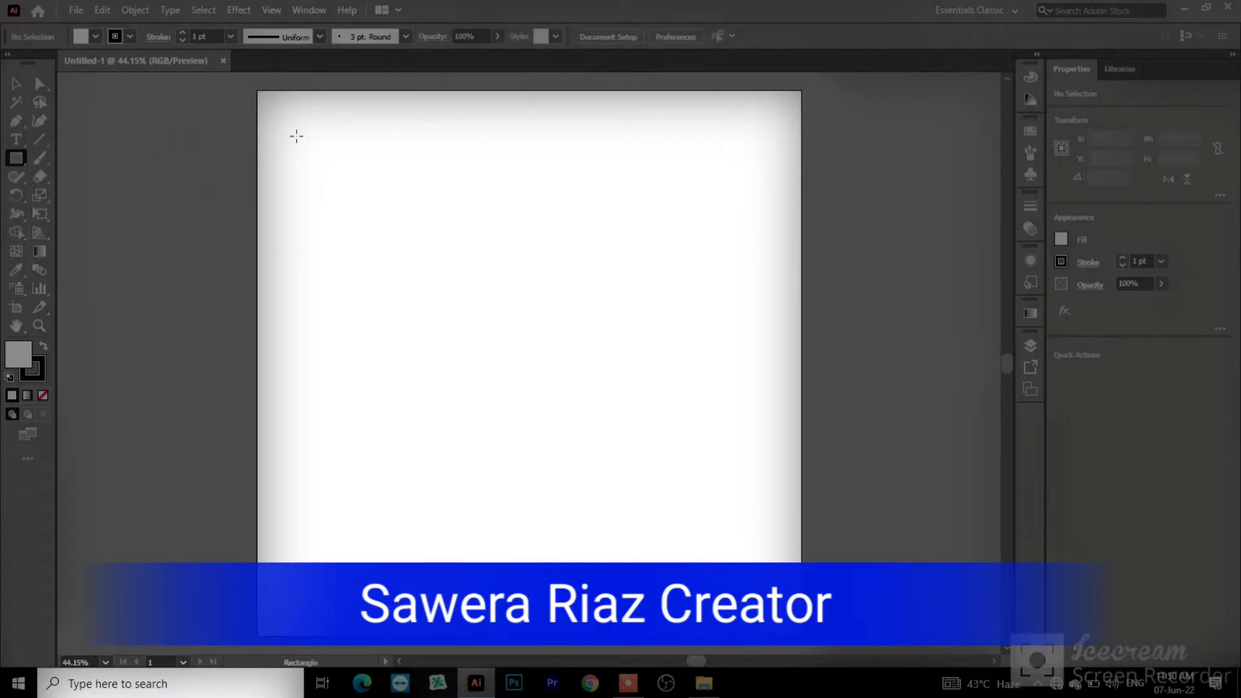
drag(296, 136, 459, 248)
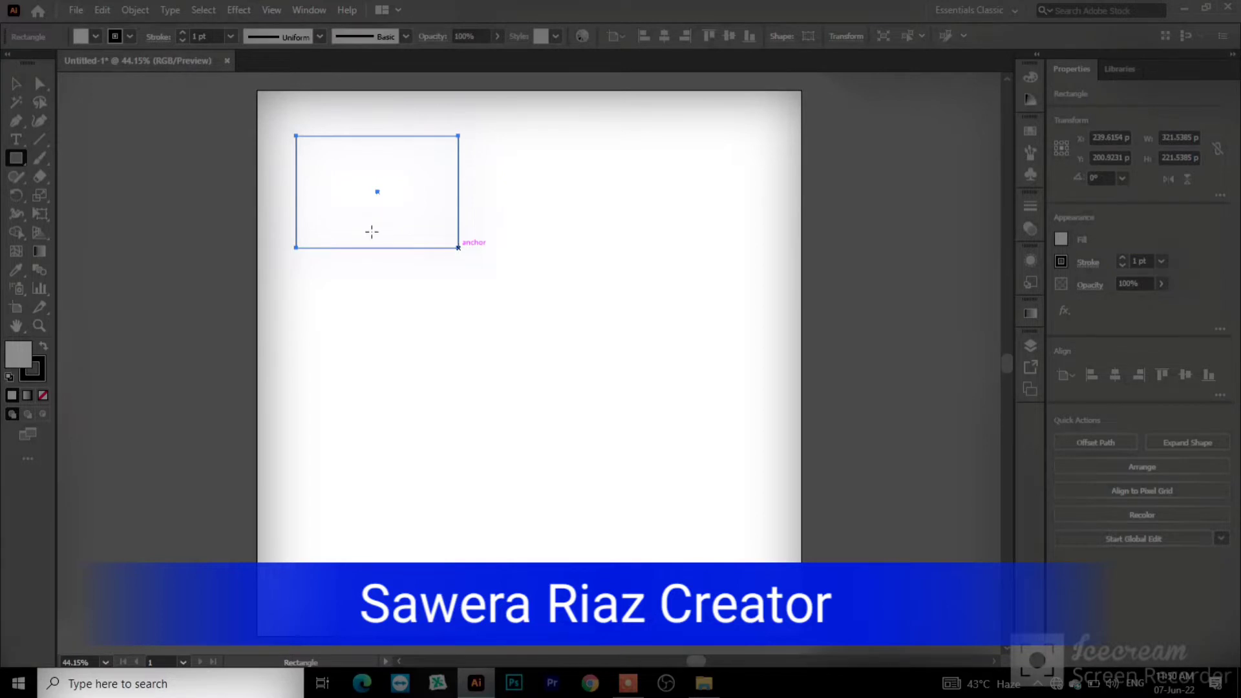
click(15, 84)
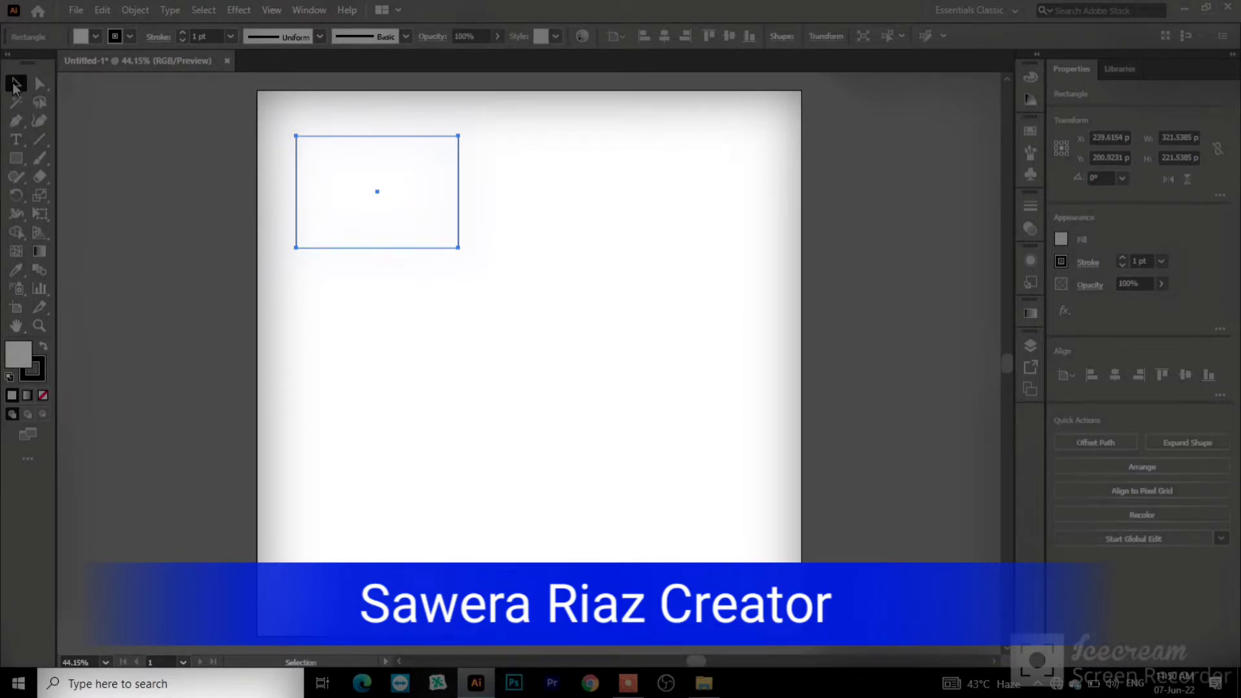
click(628, 685)
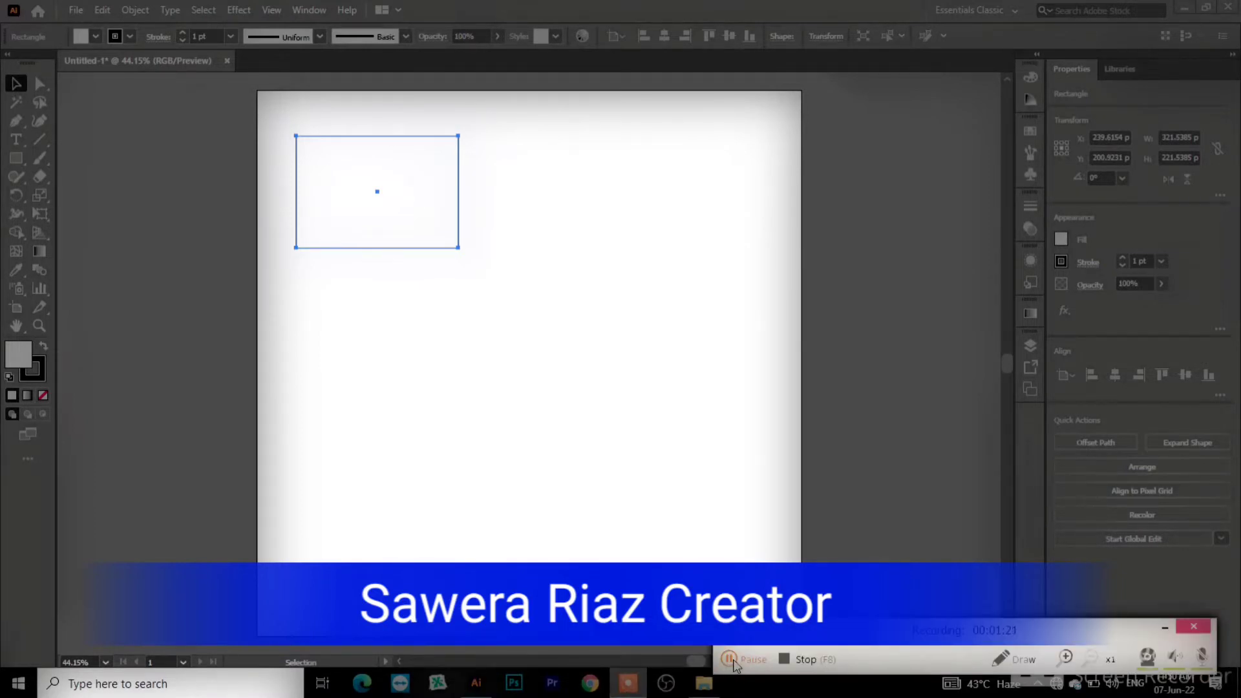
click(736, 666)
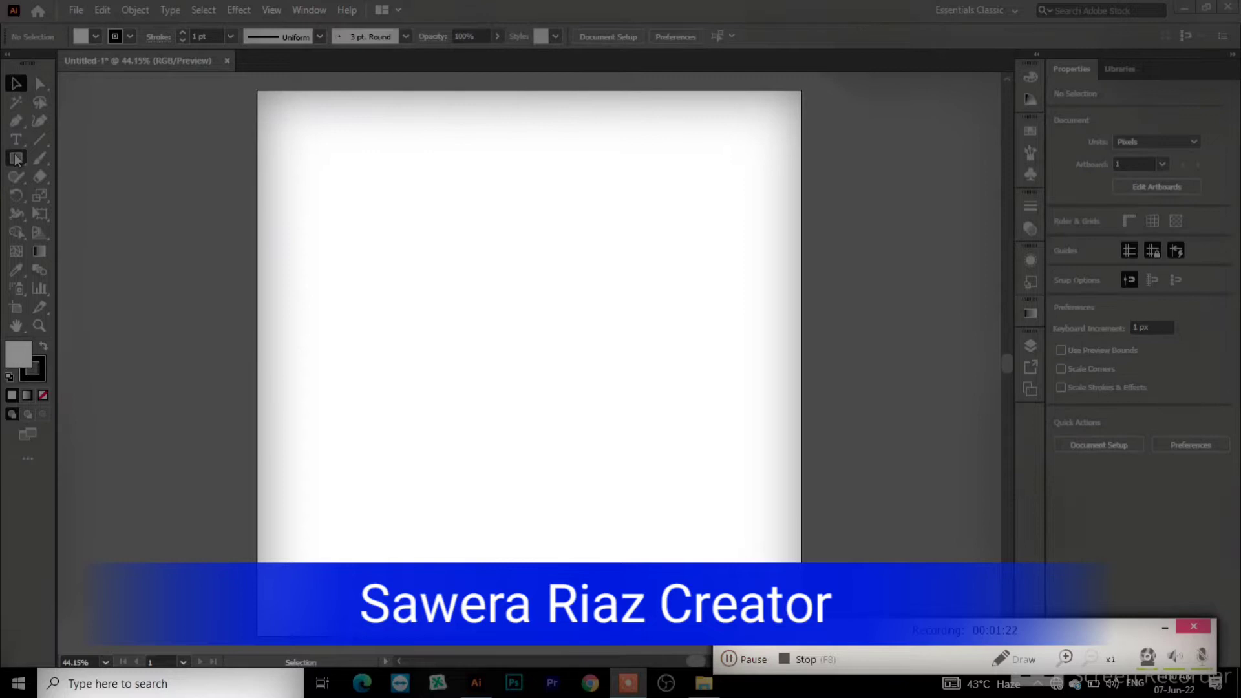
- Draw two side-by-side rectangles, each about 180 by 163 px, in the artboard's upper-left area with a small gap between them
click(16, 158)
drag(281, 122, 373, 205)
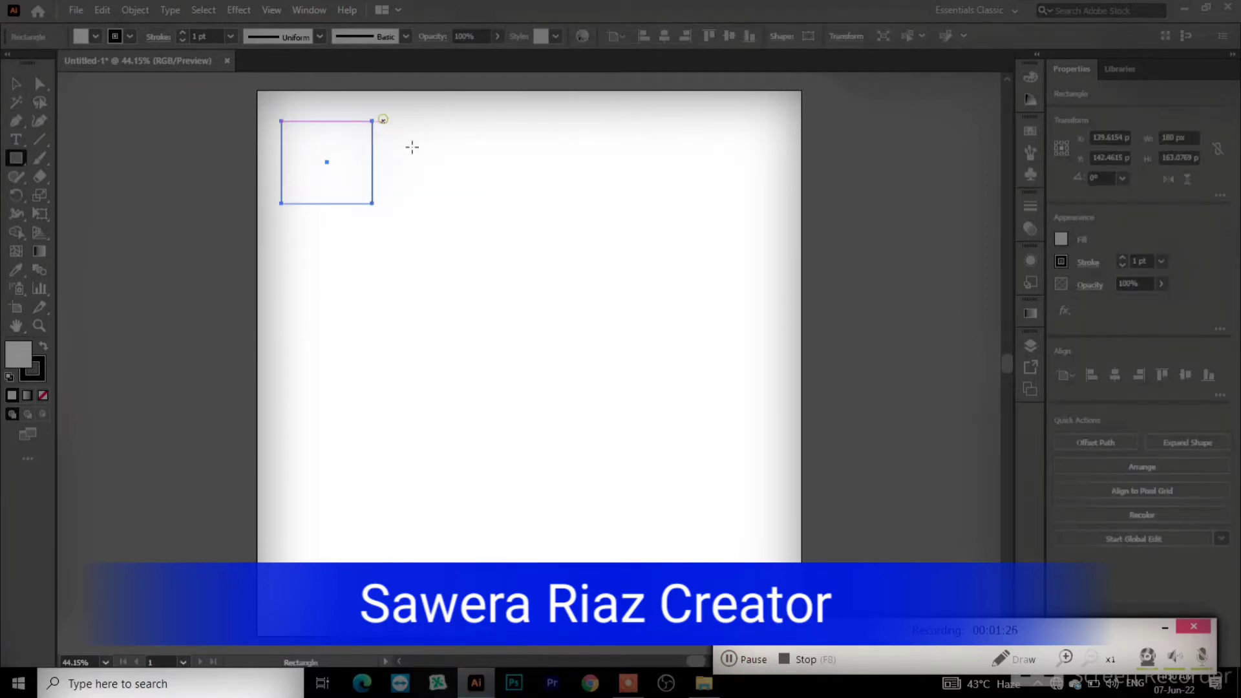
drag(383, 121, 475, 204)
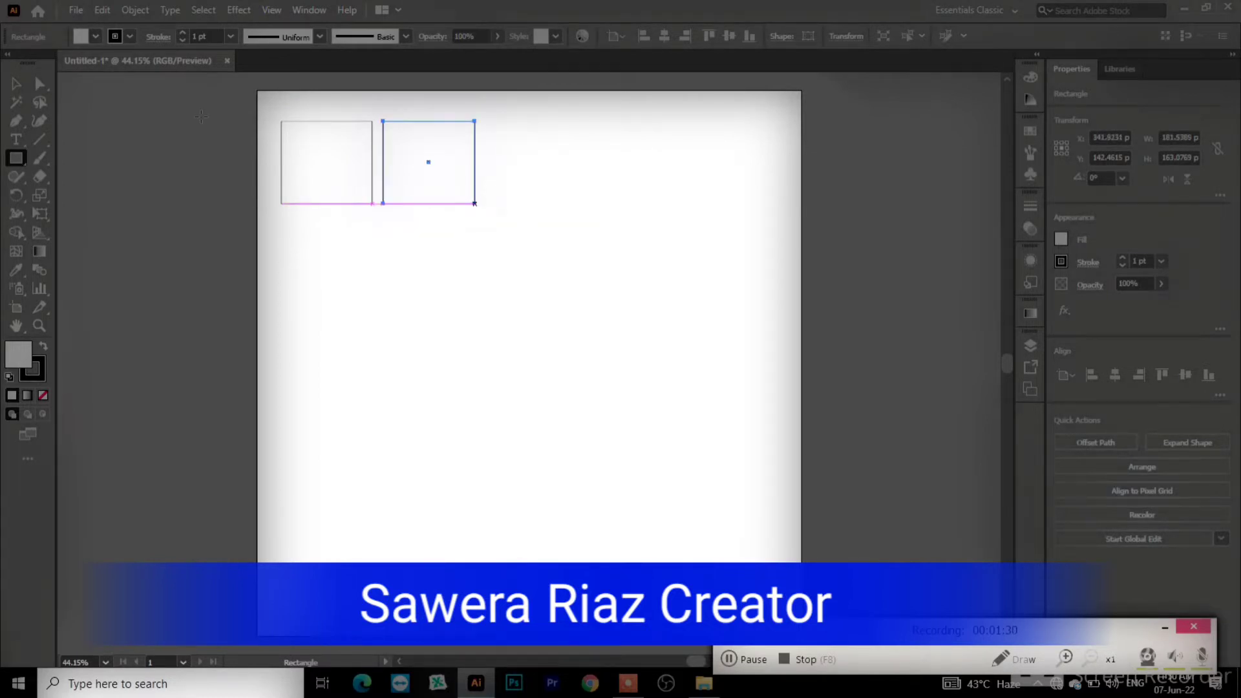
- Select both rectangles and duplicate the pair horizontally to the right, forming a row of four
click(13, 84)
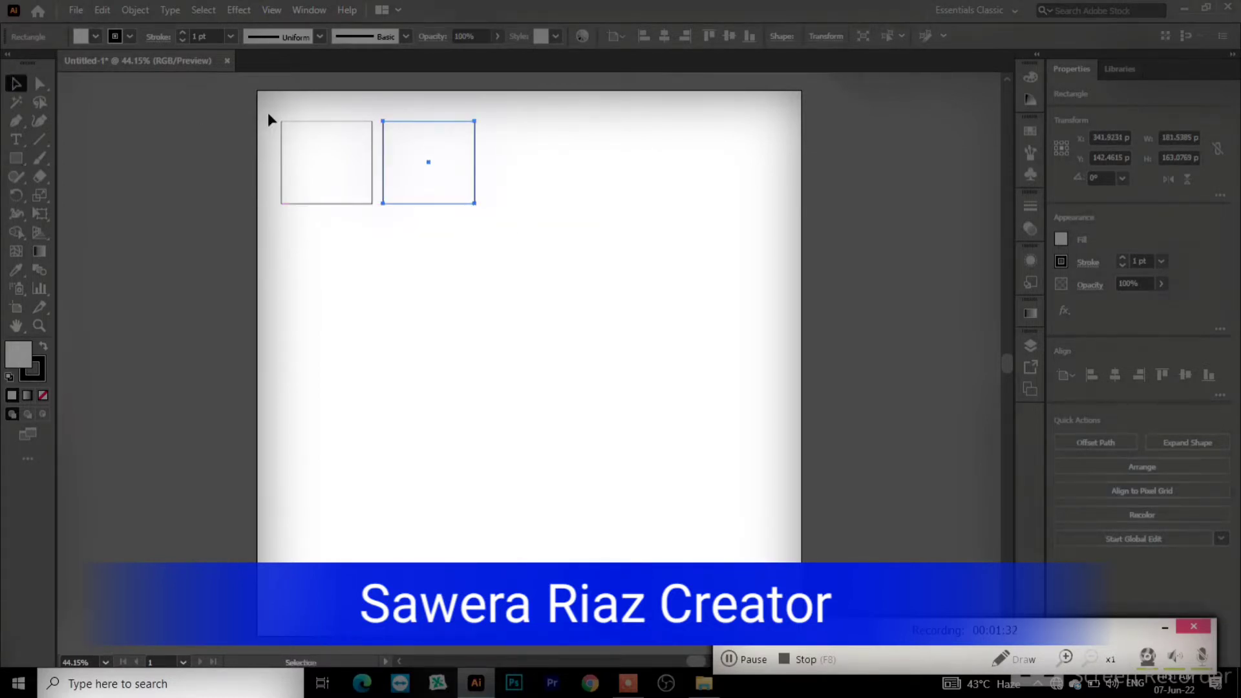
drag(269, 114, 507, 220)
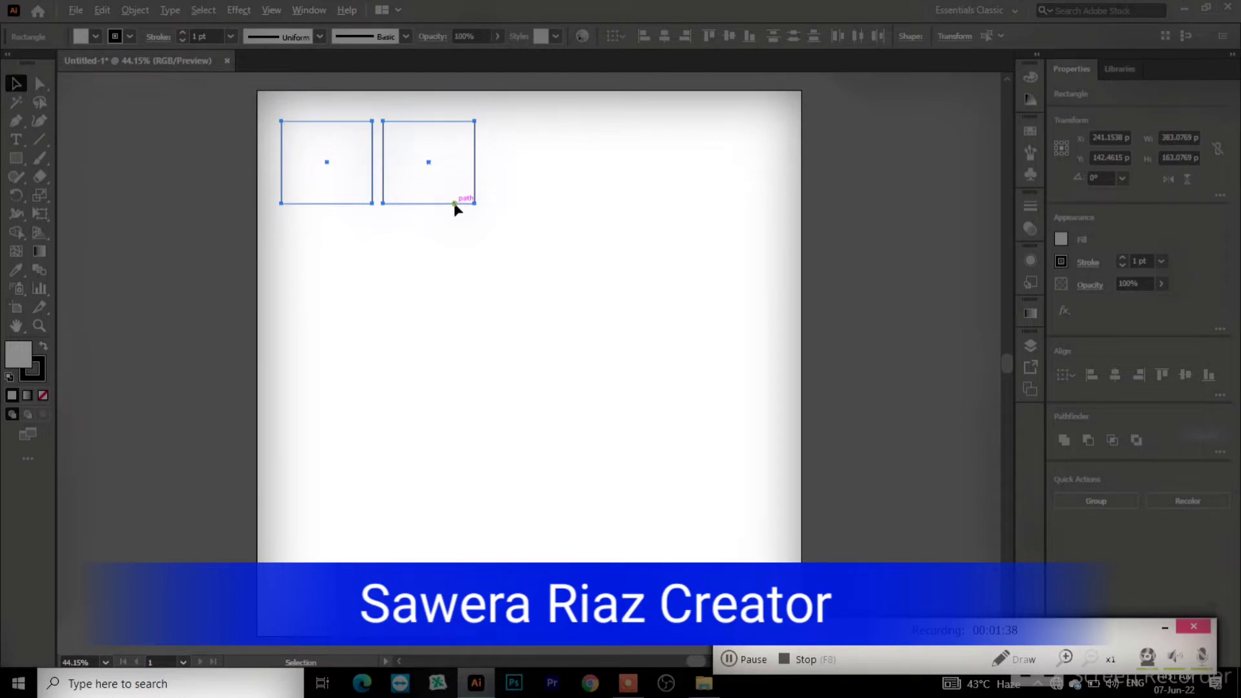
drag(454, 202, 666, 209)
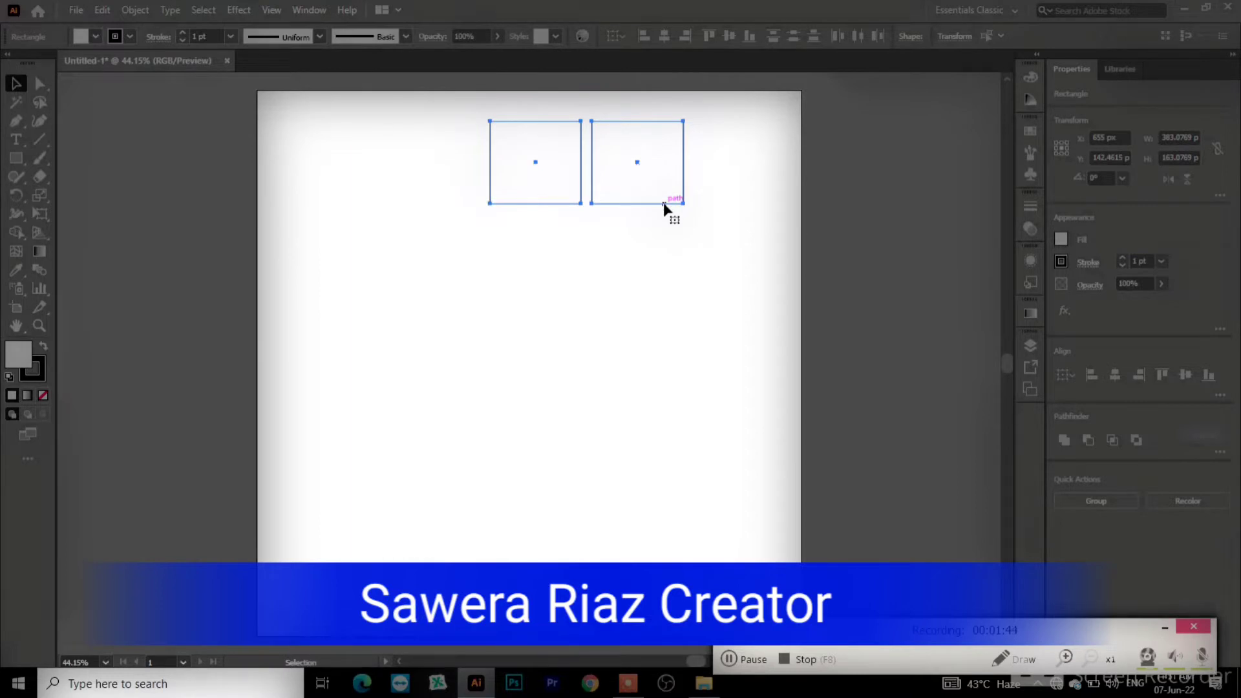
key(ctrl+z)
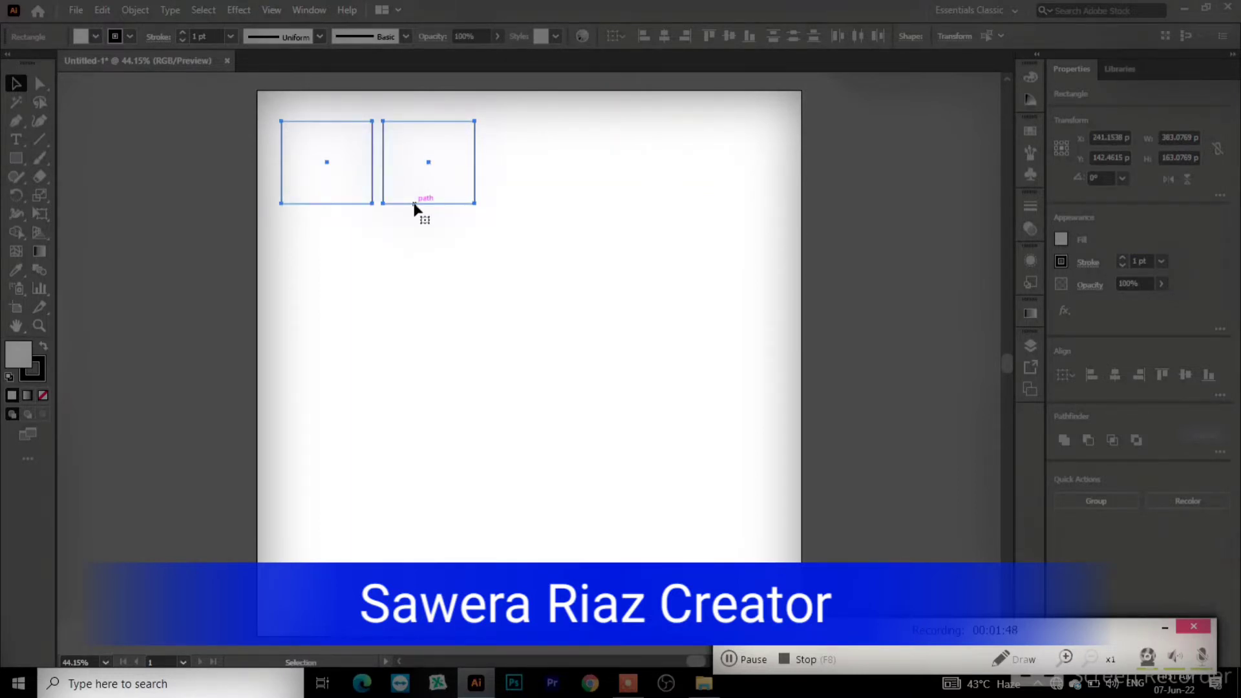
drag(414, 206, 624, 207)
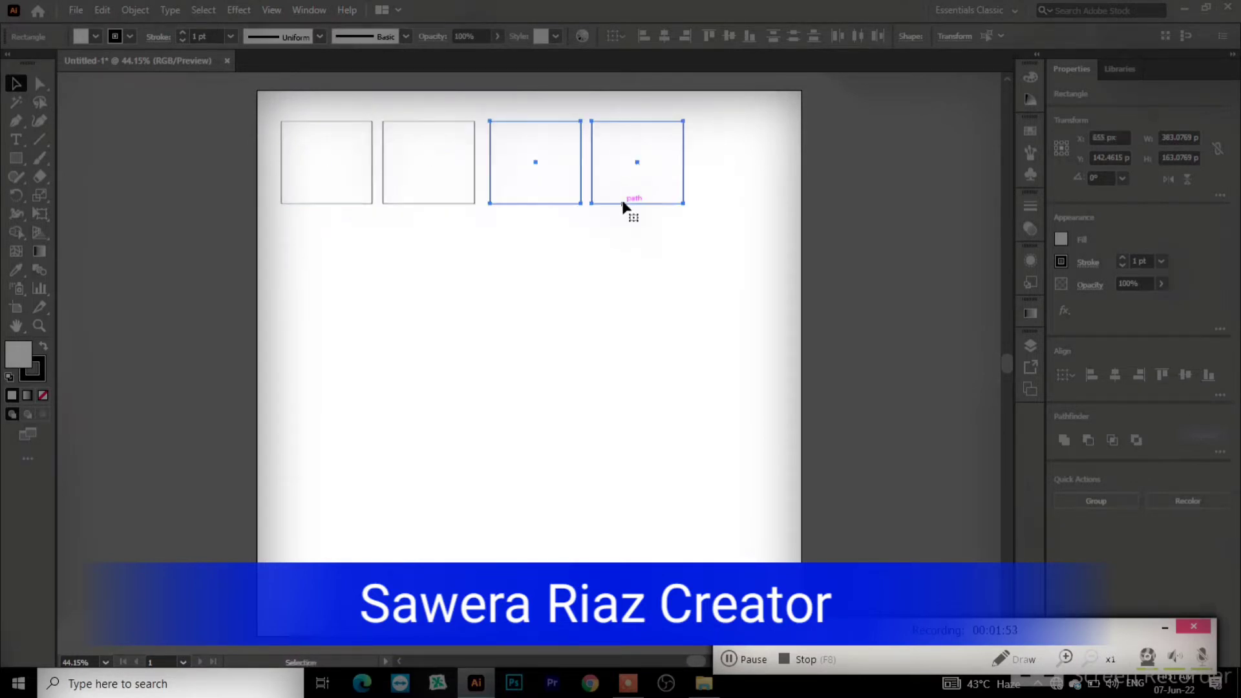
- Select all four rectangles and shift the row right so it sits roughly in the middle of the artboard's width
click(250, 117)
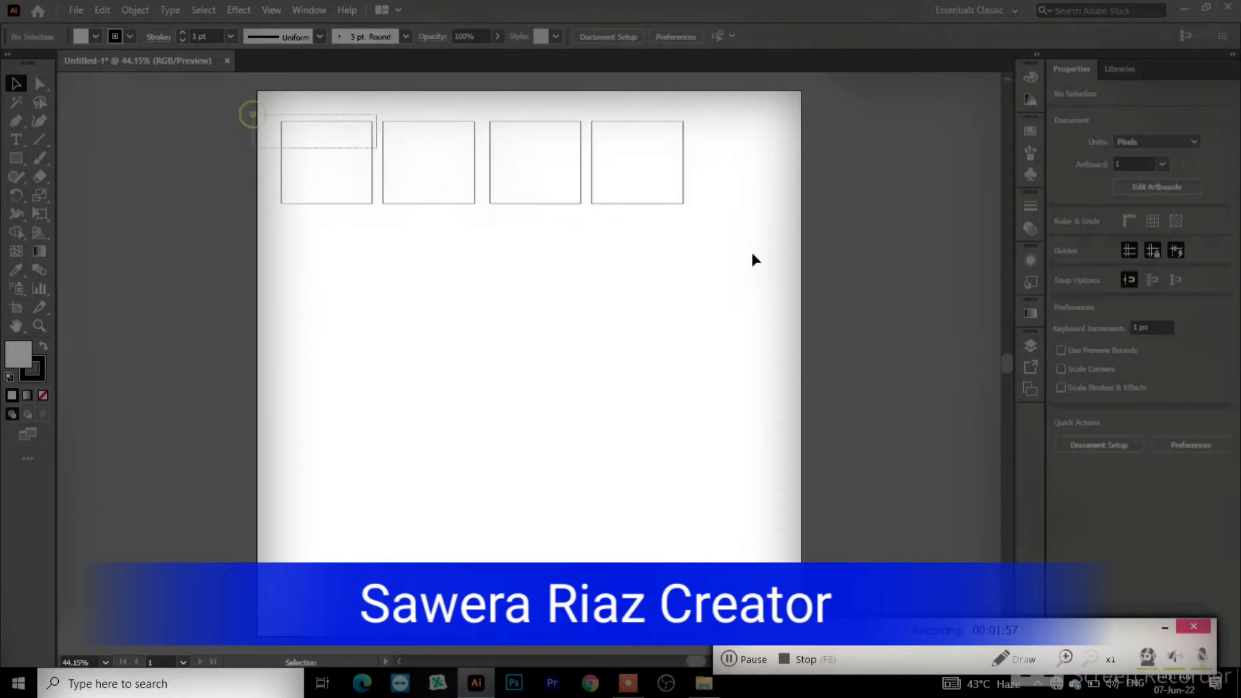
key(ctrl+a)
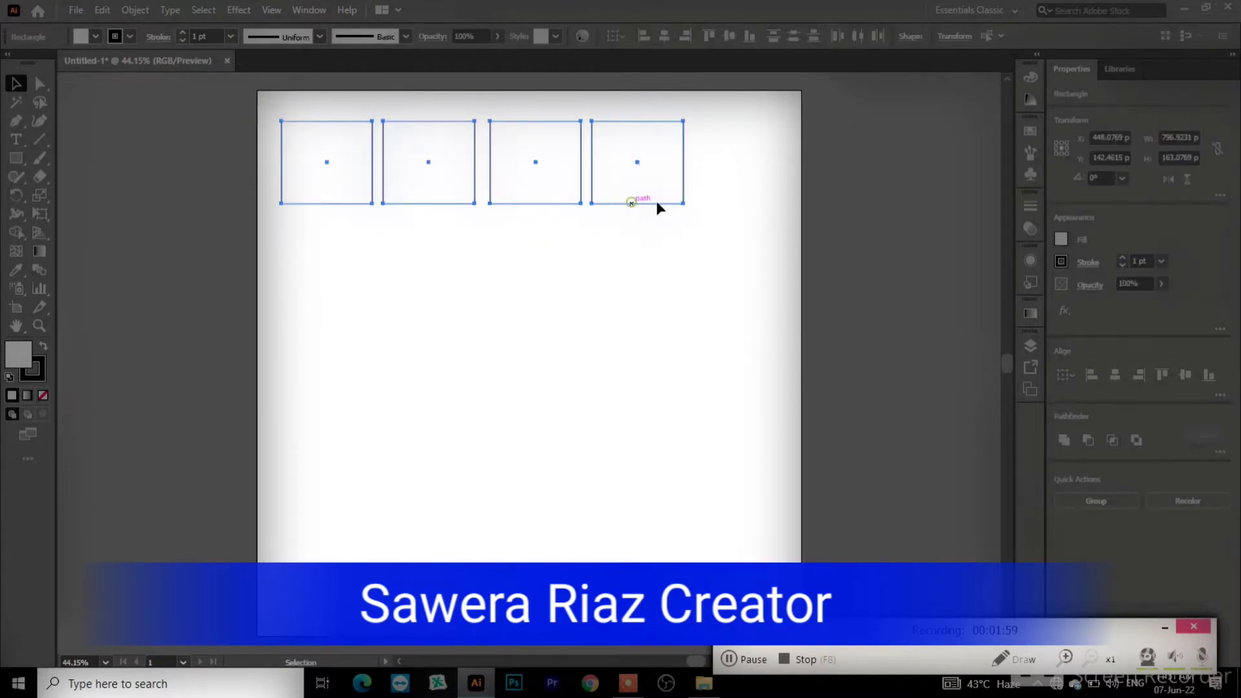
drag(657, 206, 670, 311)
key(ctrl+z)
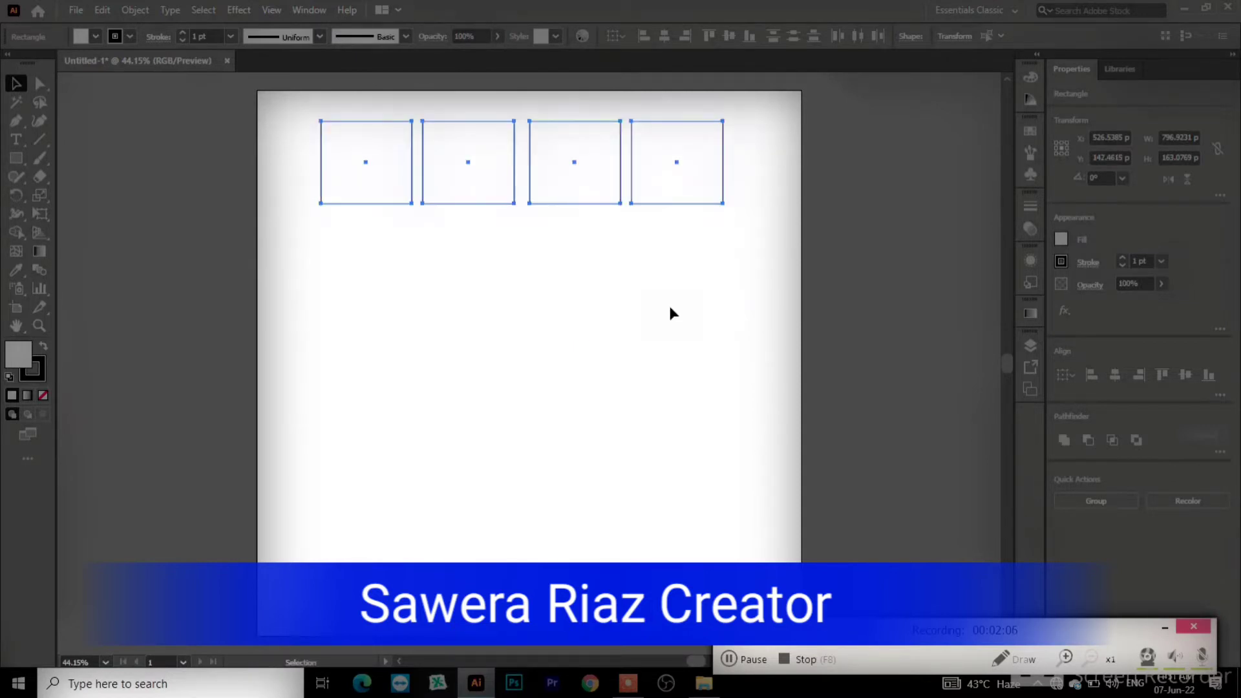
- Copy the row of rectangles directly below itself and repeat the duplication until there are five evenly spaced rows
drag(656, 207, 656, 297)
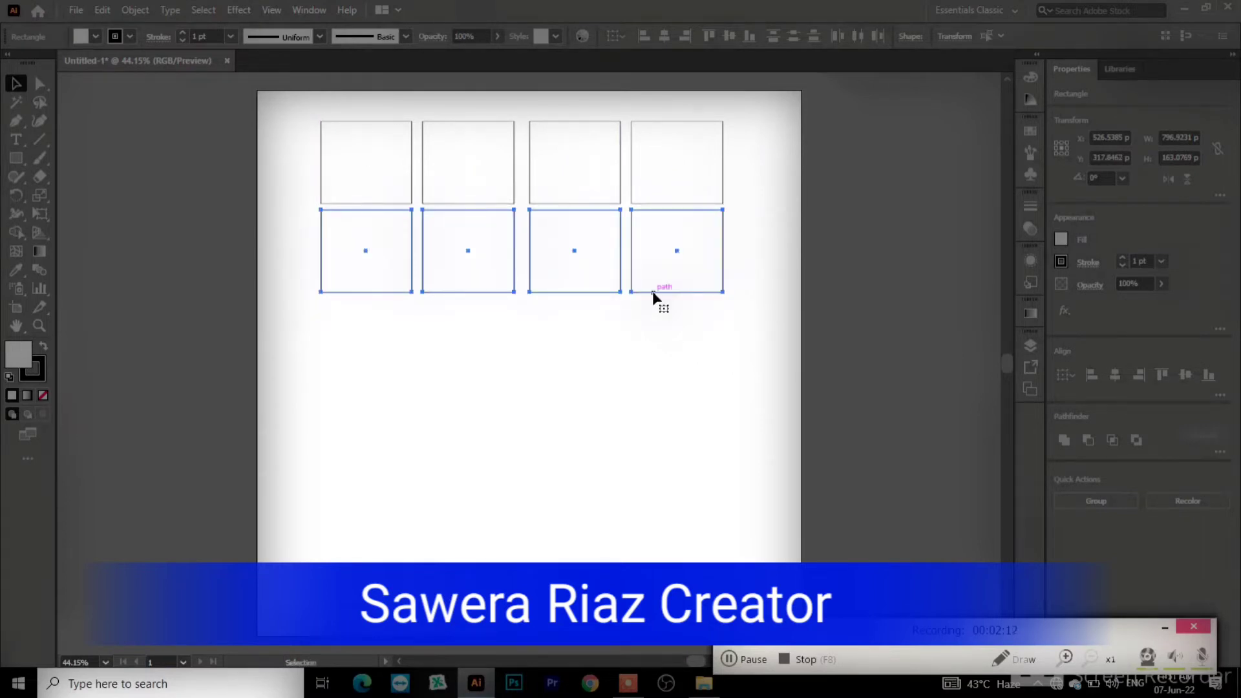
key(a)
key(ctrl+d)
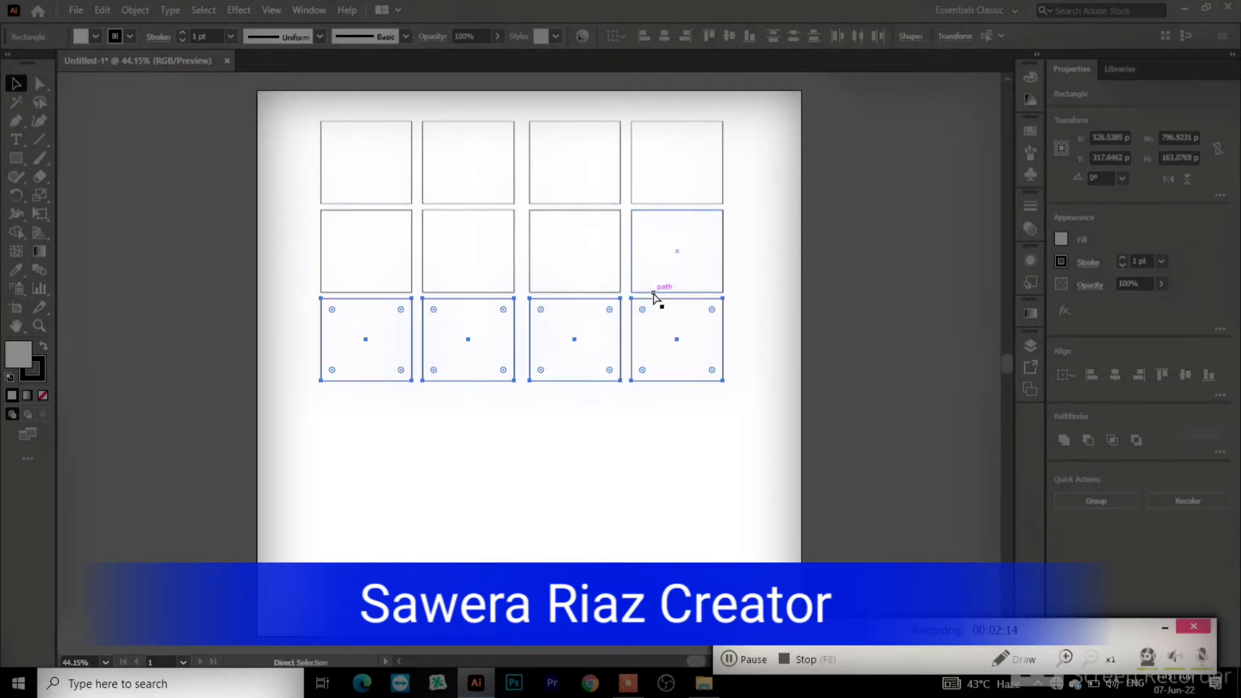
key(ctrl+d)
key(ctrl+d)
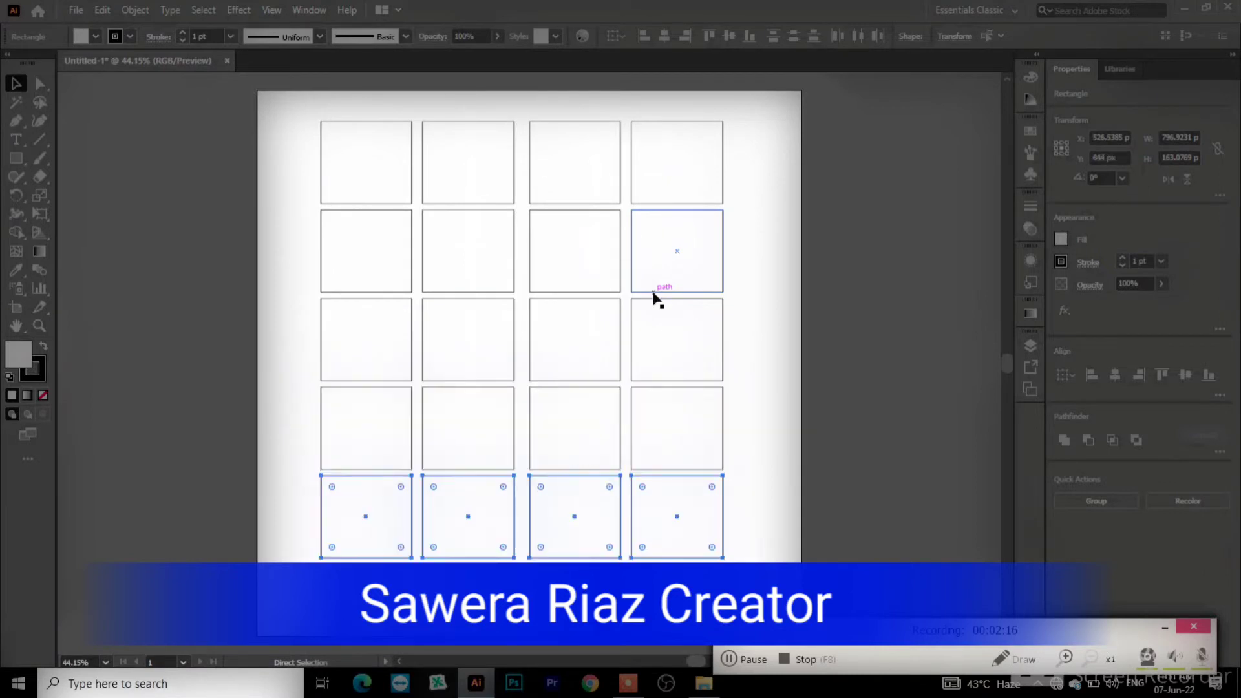
- Select the whole grid and center it vertically on the artboard
key(v)
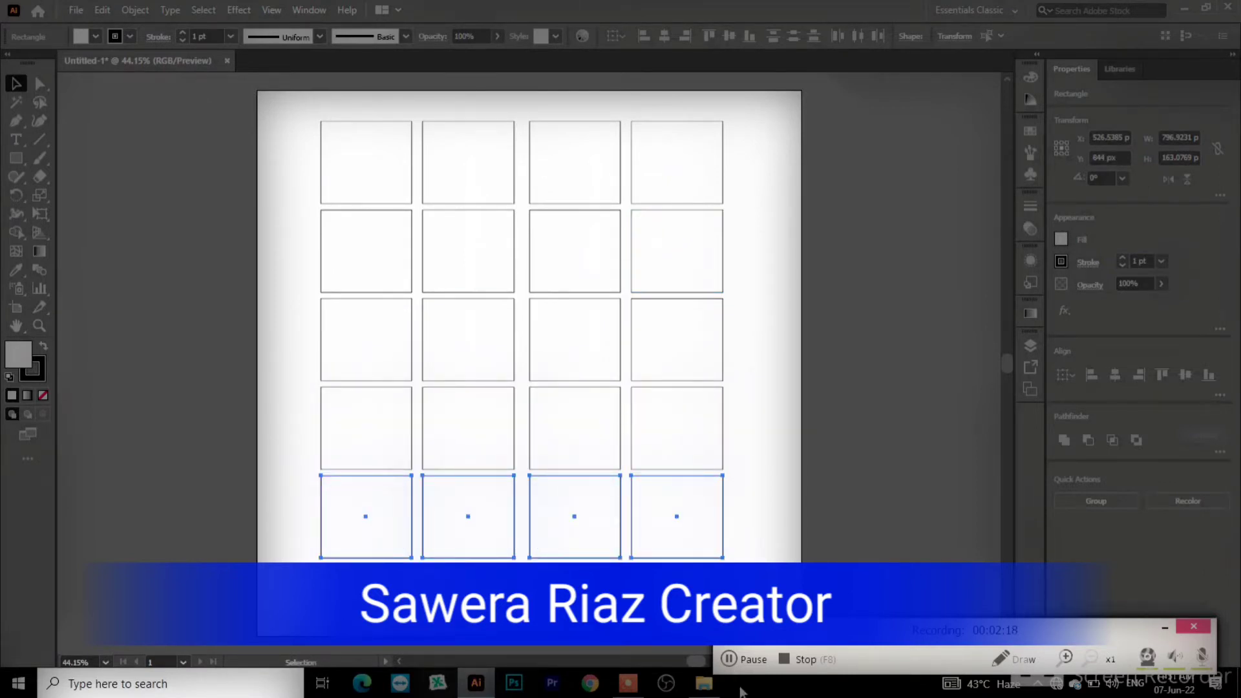
key(ctrl+a)
click(290, 215)
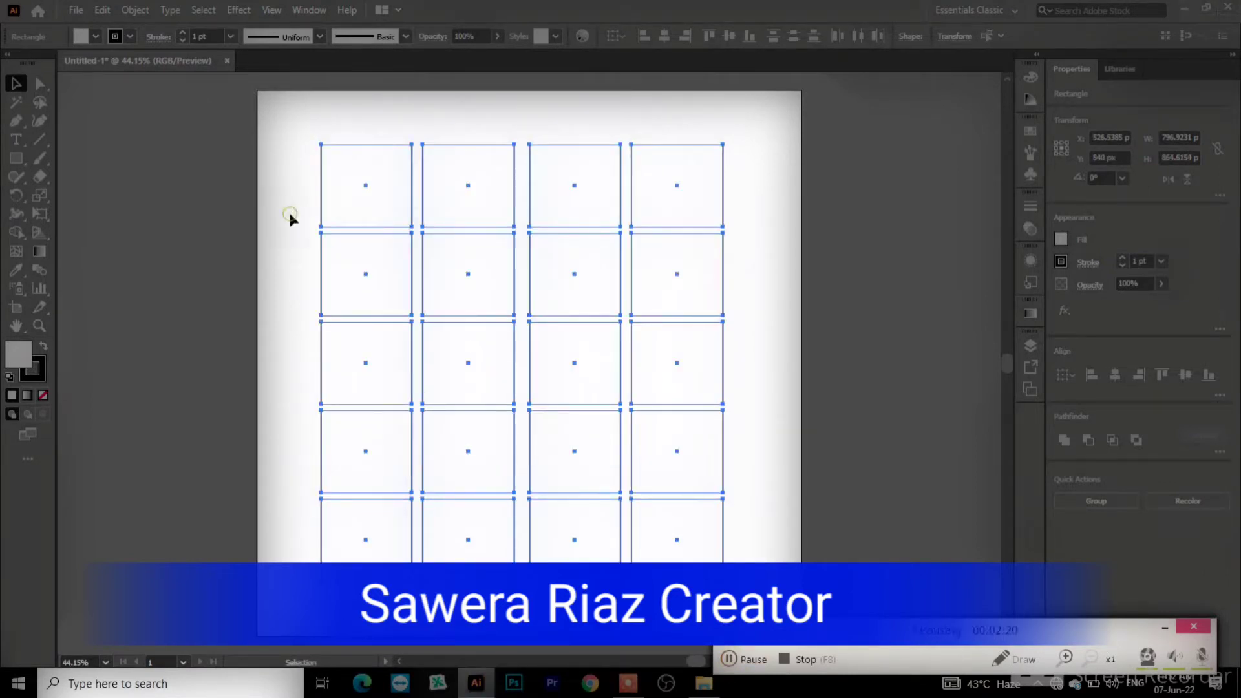
click(296, 143)
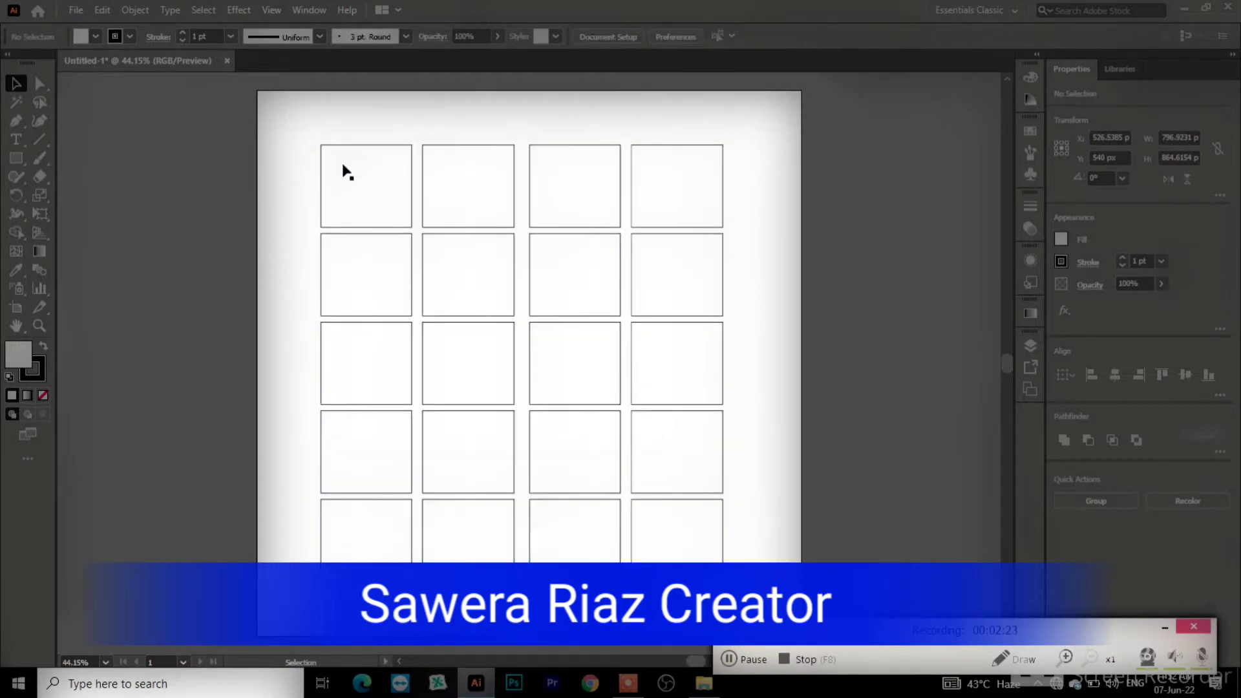
- Select alternating rectangles in a checkerboard pattern across all five rows, fill them with black and remove their stroke
click(348, 157)
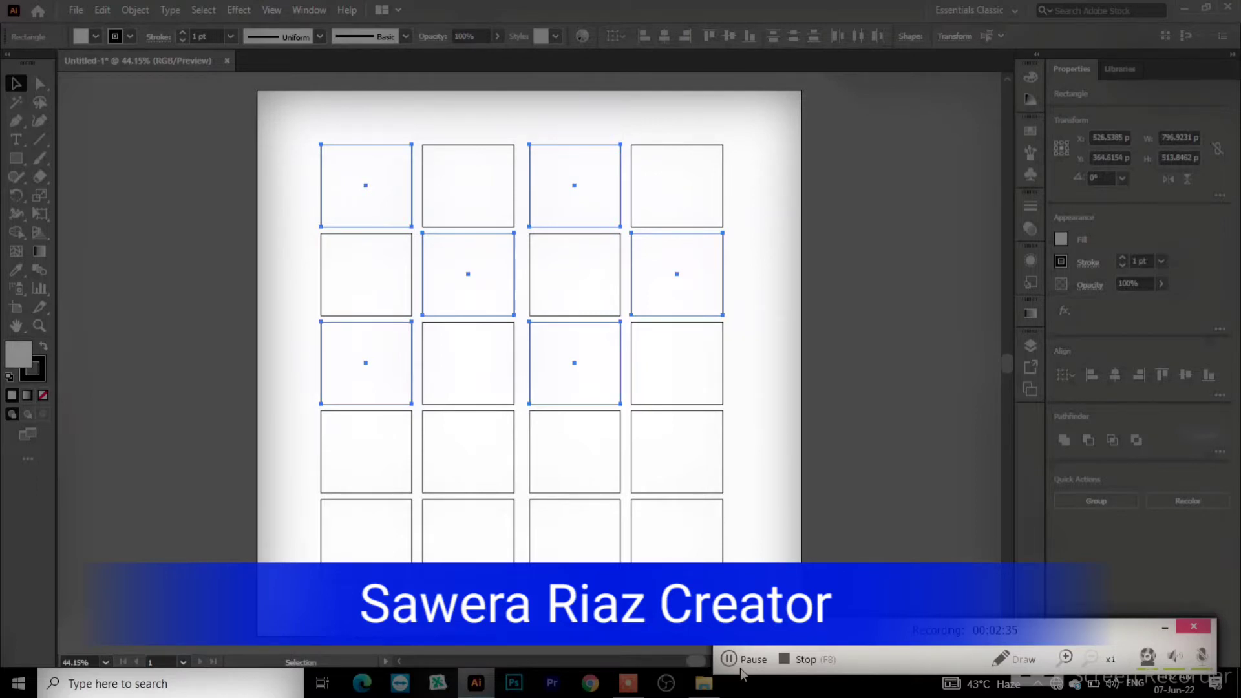
click(723, 660)
click(724, 659)
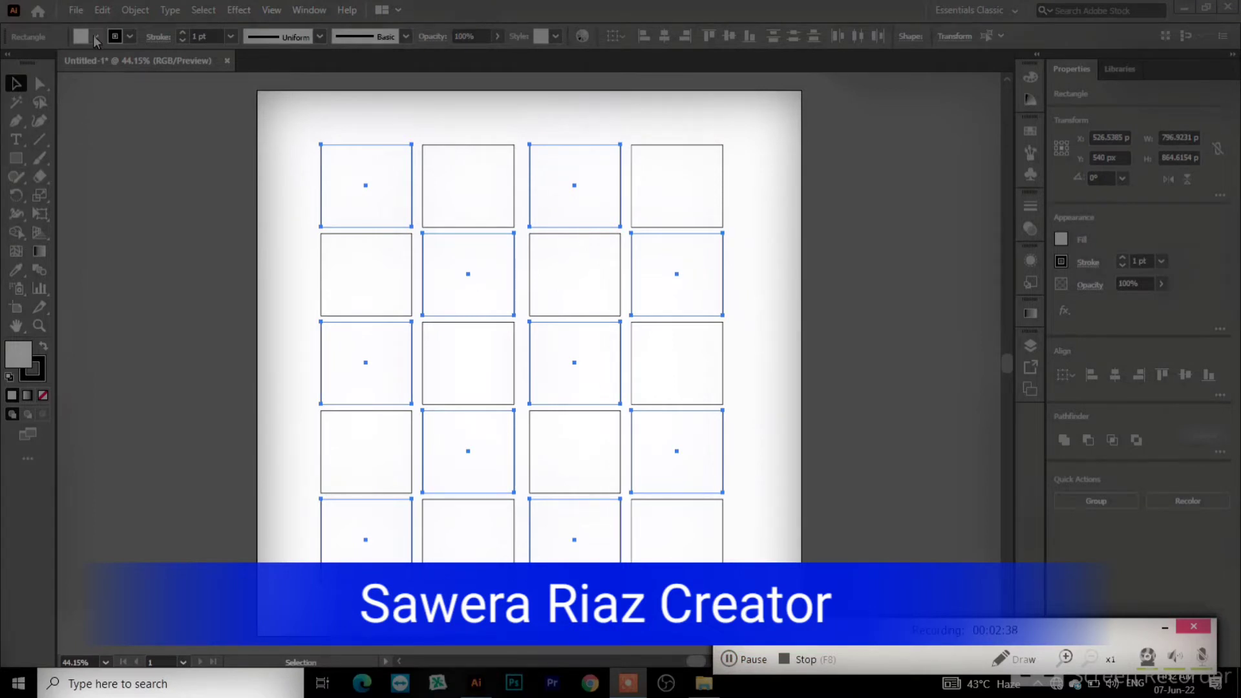
click(95, 37)
click(42, 62)
click(130, 37)
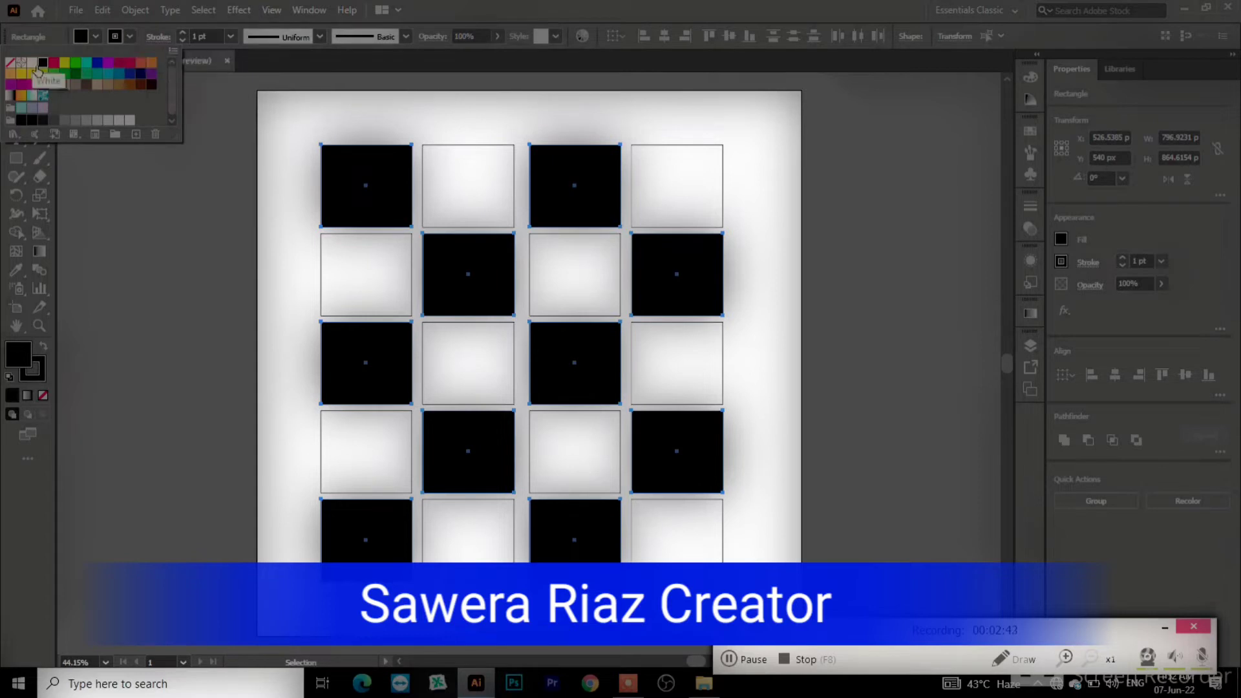
click(10, 62)
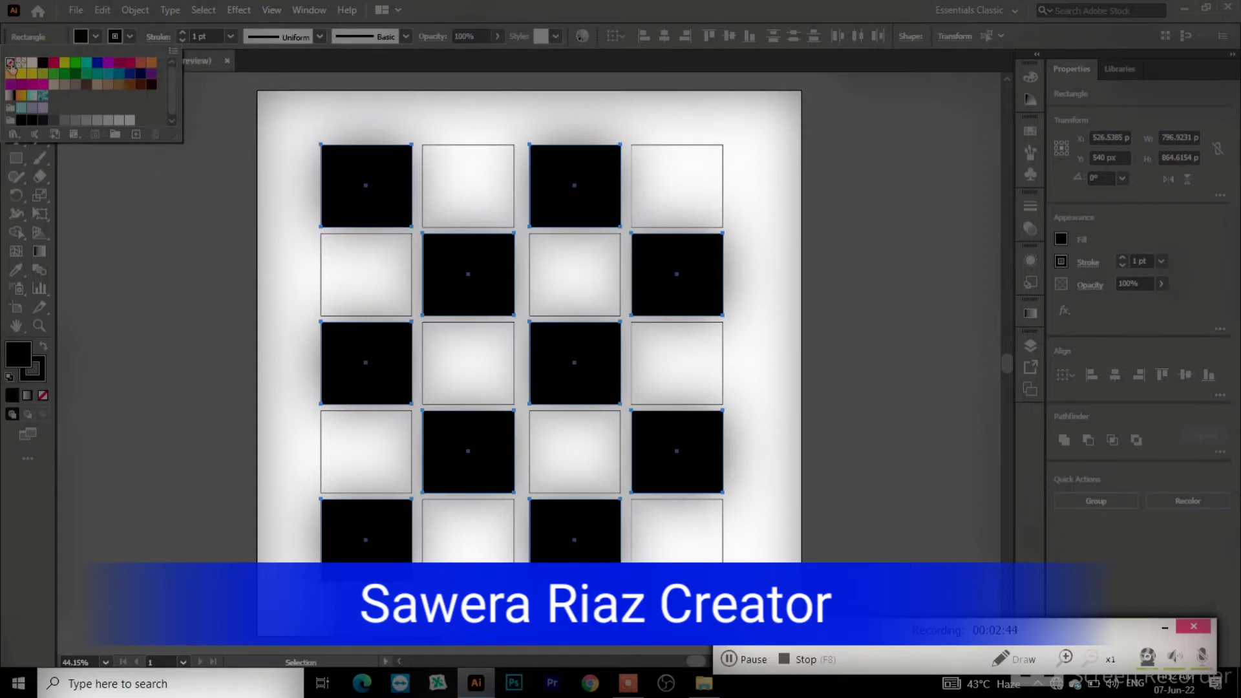
click(138, 175)
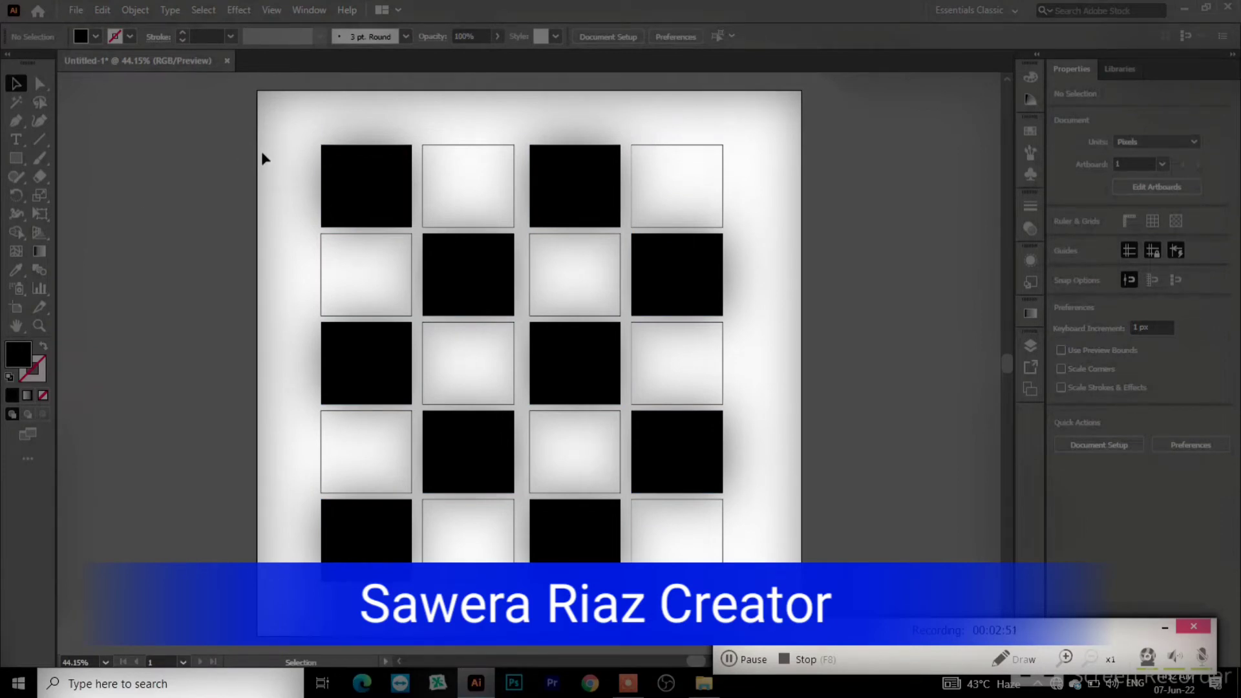
- Select every rectangle in the grid and round all their corners slightly, to about 5 px
key(ctrl+a)
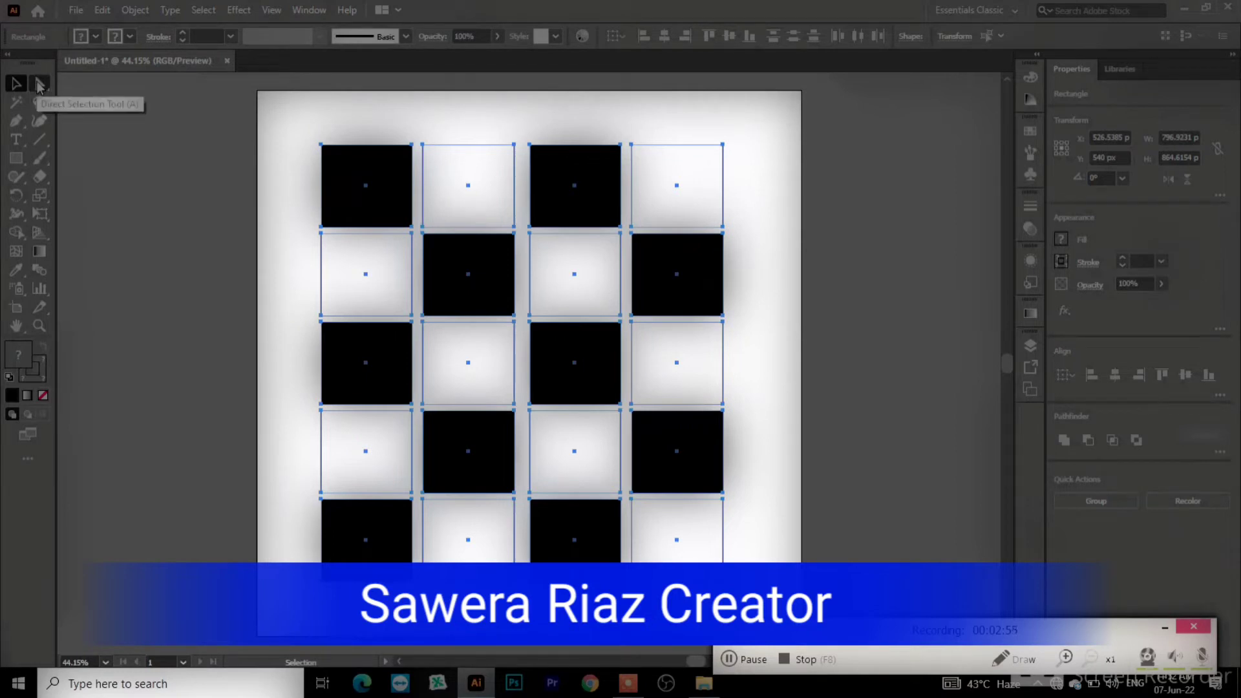
click(39, 85)
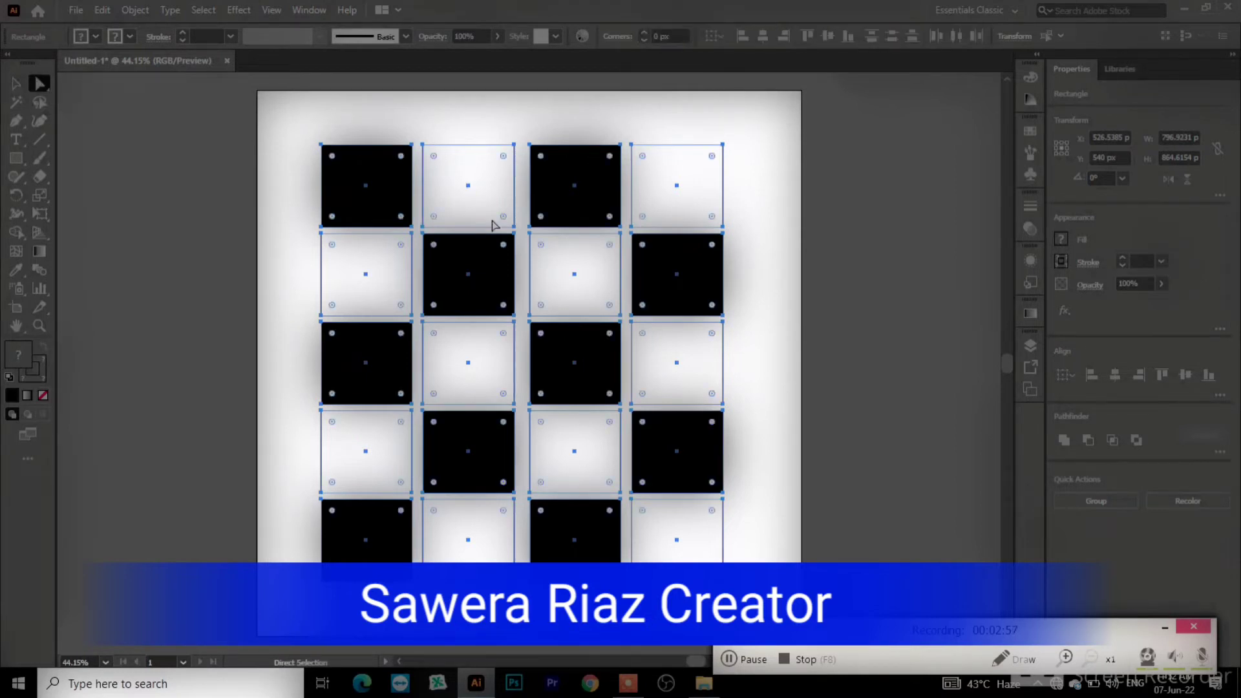
mouse_move(331, 159)
mouse_down()
mouse_move(377, 202)
mouse_move(331, 165)
mouse_move(296, 172)
mouse_move(322, 150)
mouse_up()
- Round only the upper-left corner of the first black rectangle in the top row to about 158 px, making a quarter-circle shape
click(321, 145)
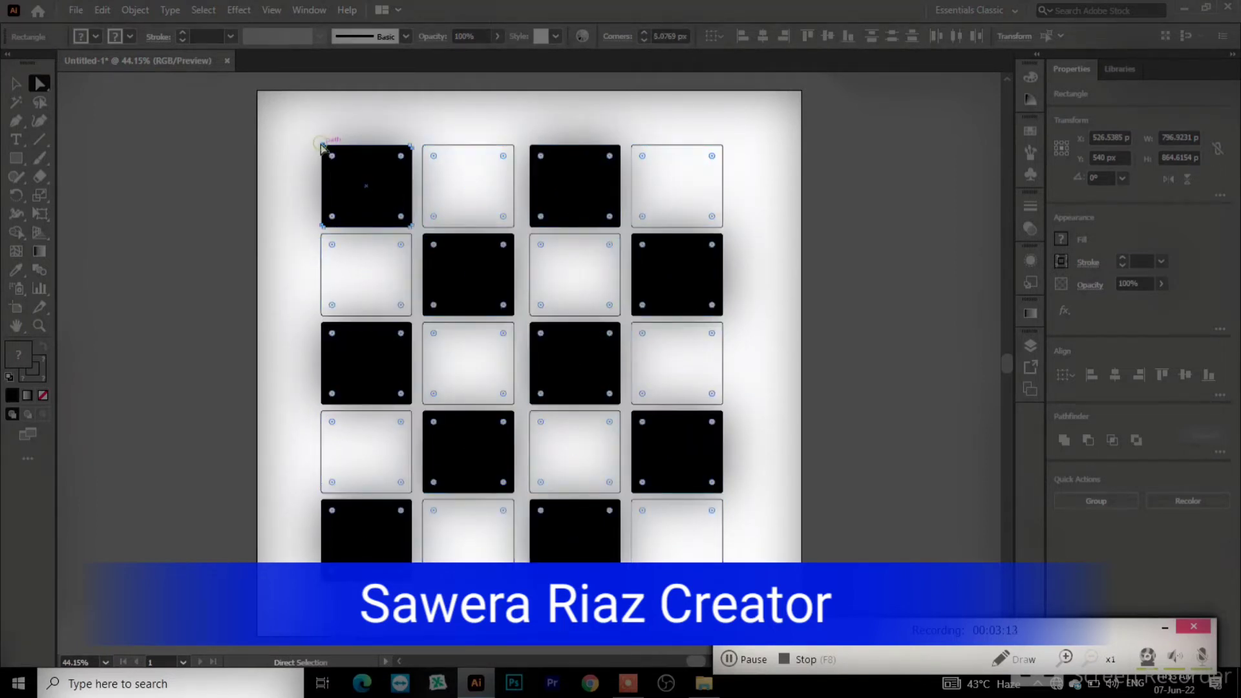
click(324, 146)
drag(324, 146, 535, 300)
key(ctrl+z)
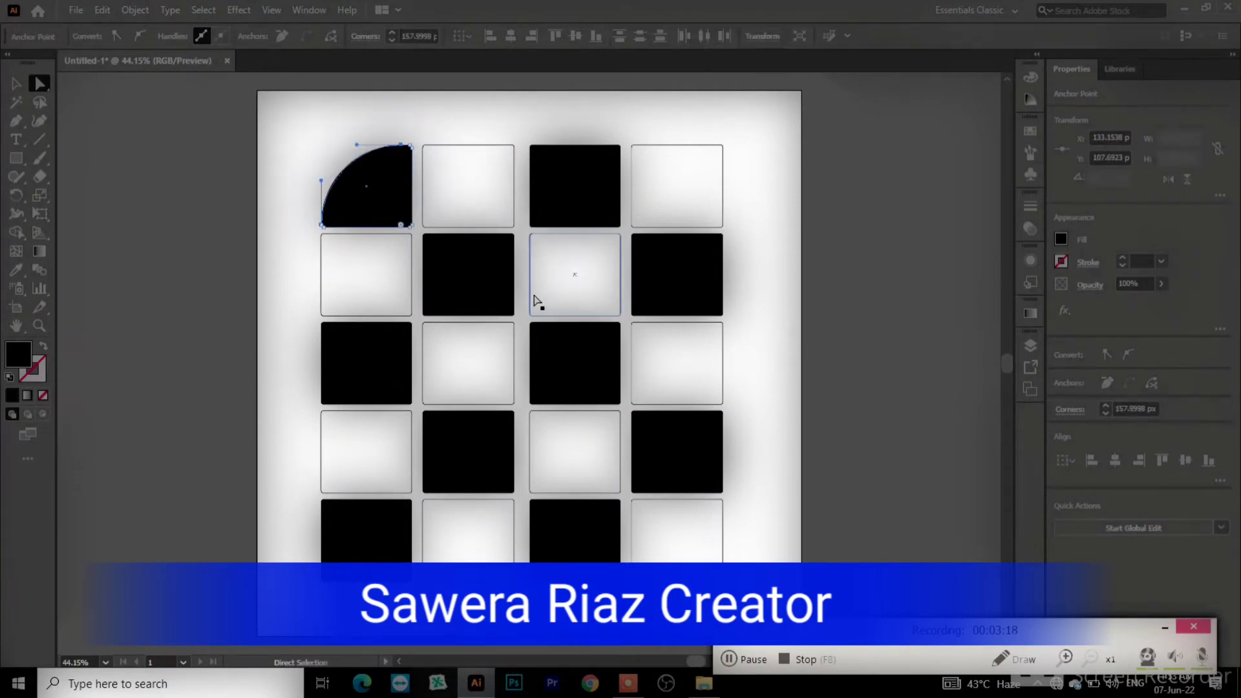
- Round only the upper-right corner of the second rectangle in the top row to about 158 px
shift+click(506, 170)
click(505, 167)
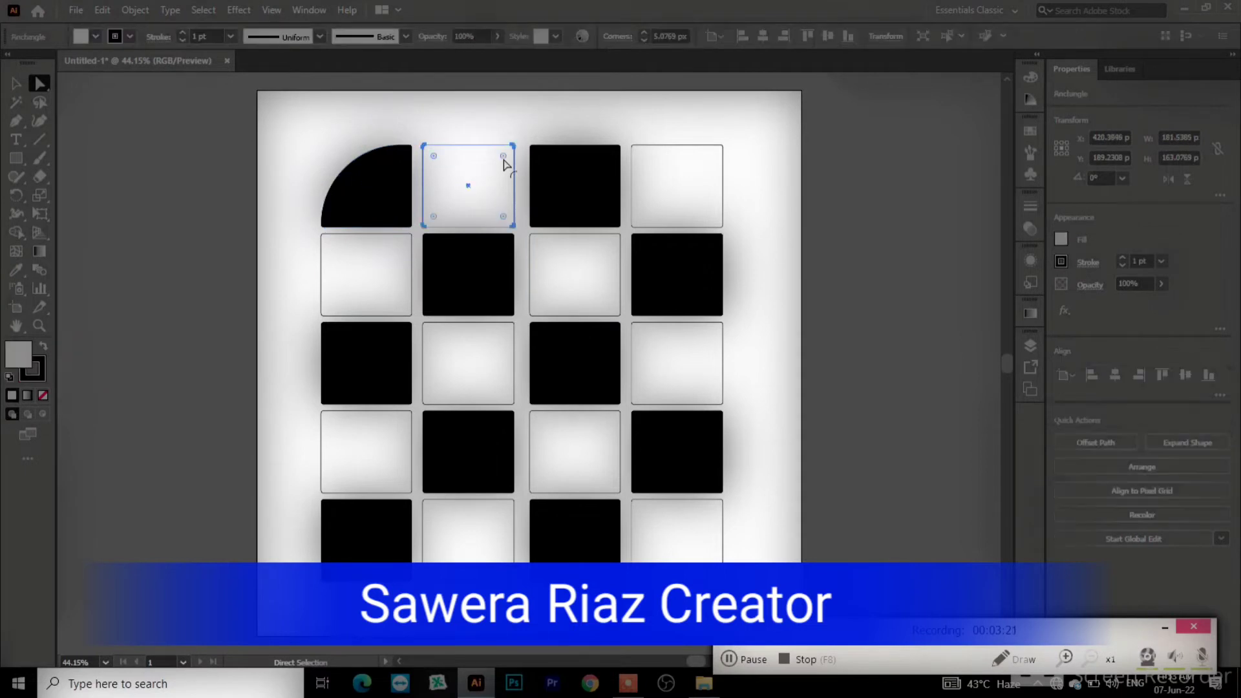
click(512, 146)
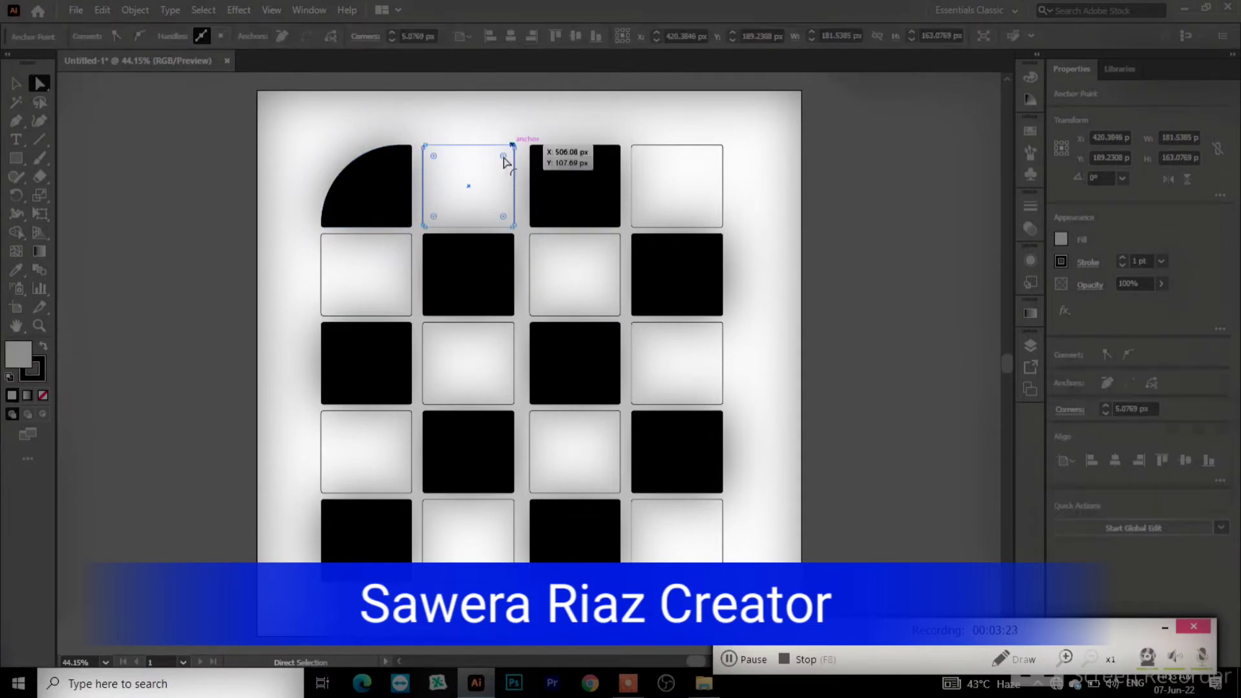
drag(504, 156, 417, 277)
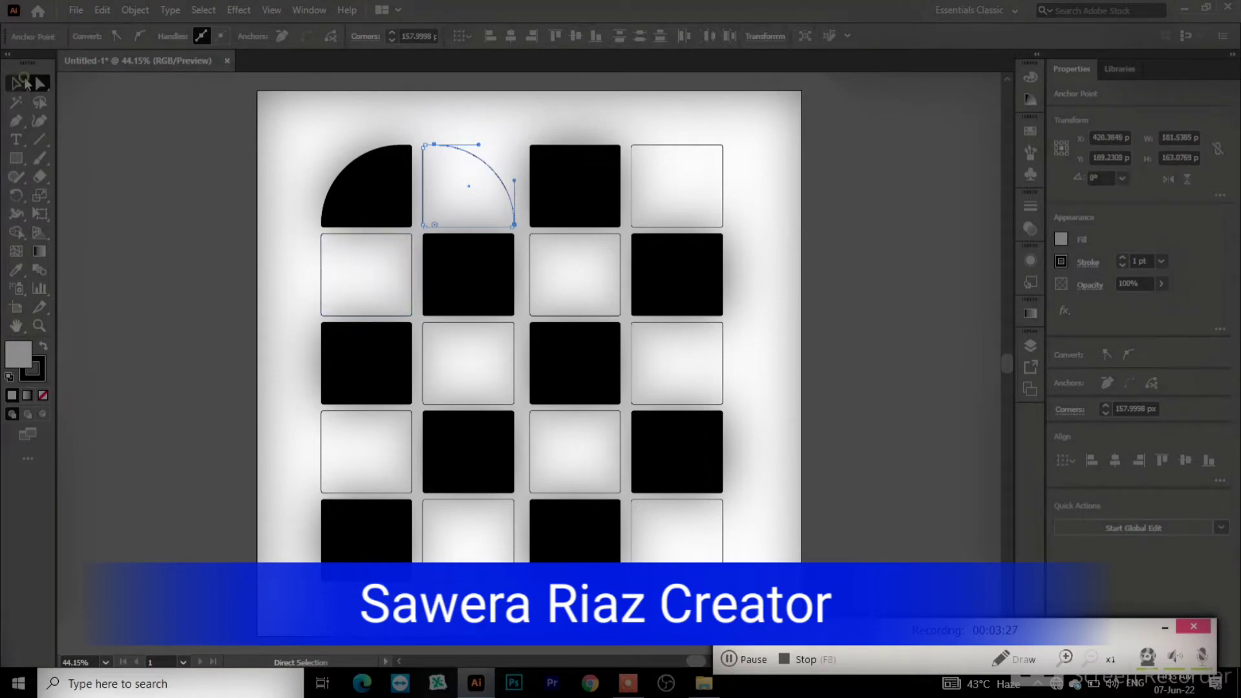
click(19, 81)
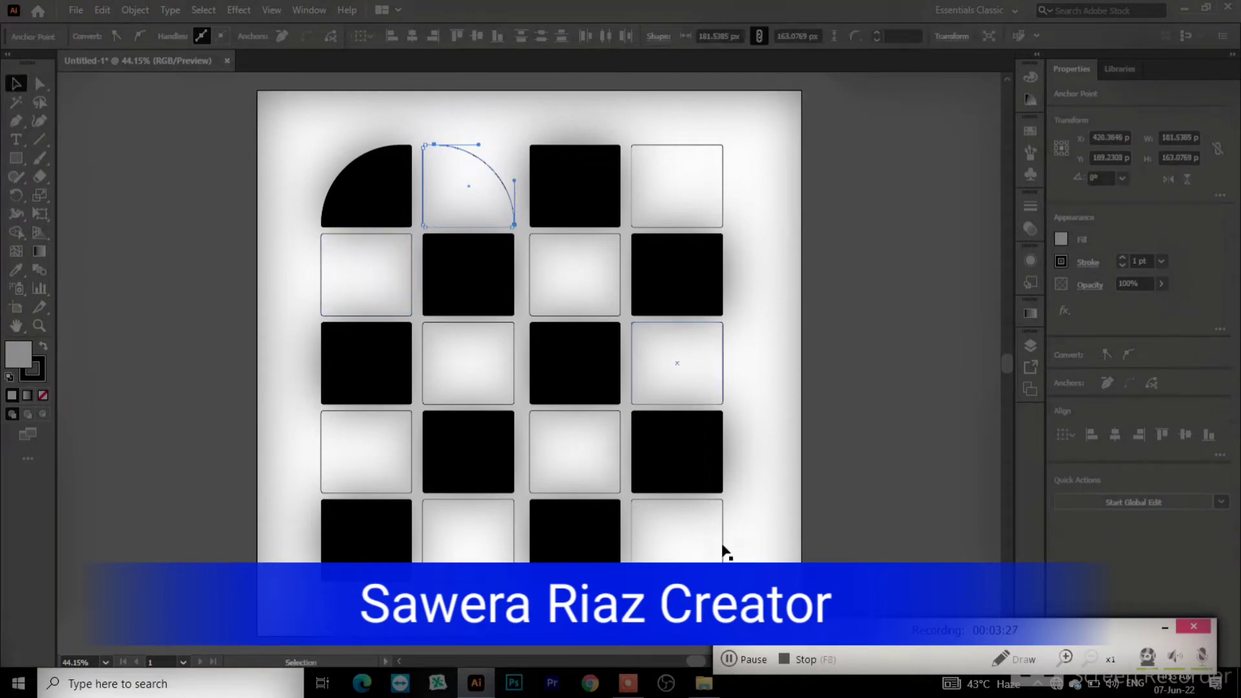
- Select all the shapes in the four-by-five grid and delete them from the artboard
click(729, 661)
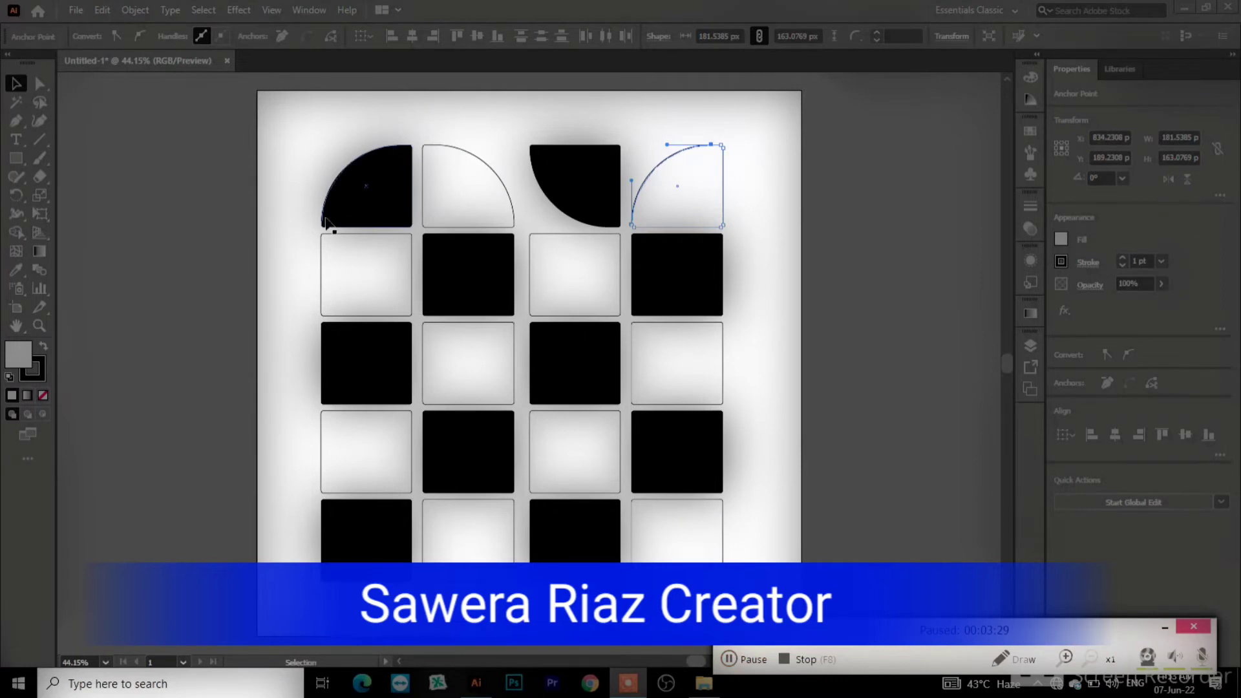
click(292, 183)
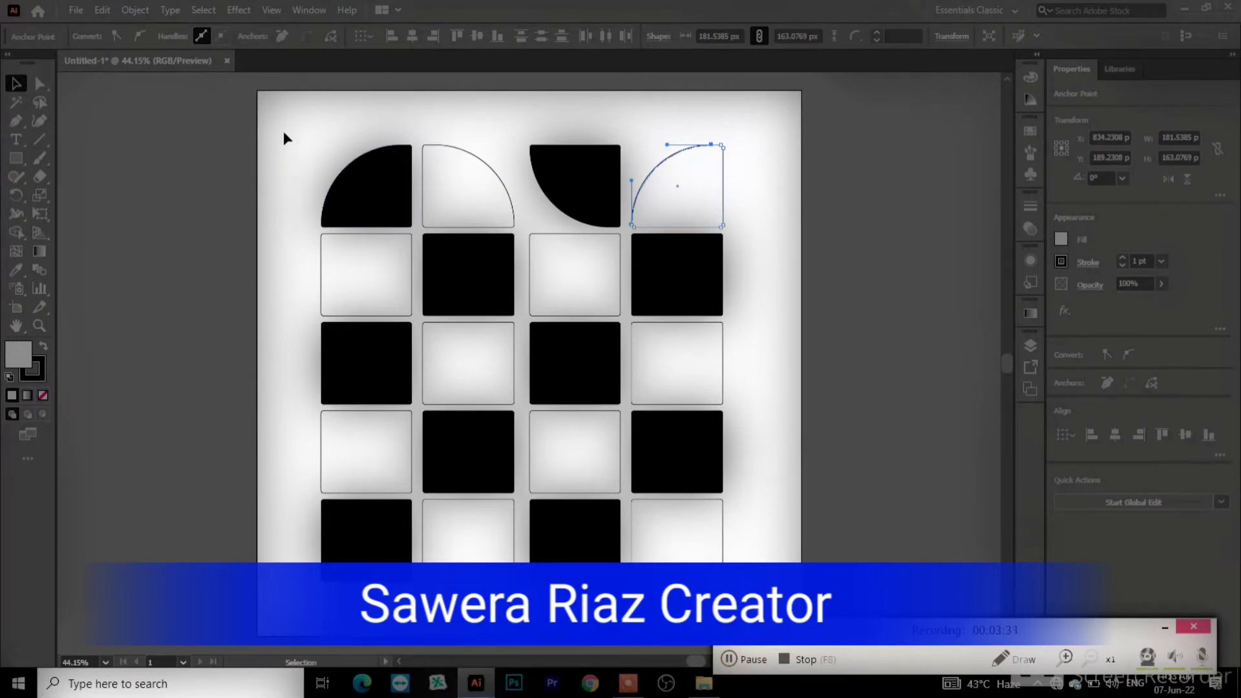
drag(283, 133, 737, 578)
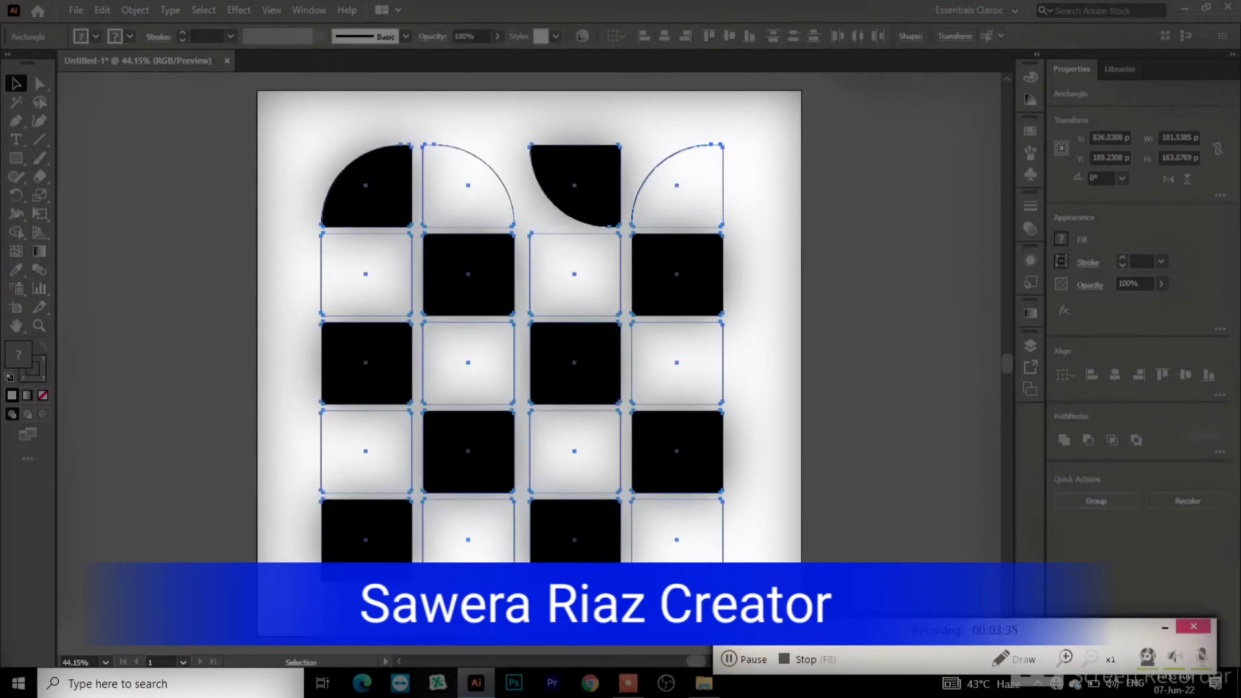
key(Delete)
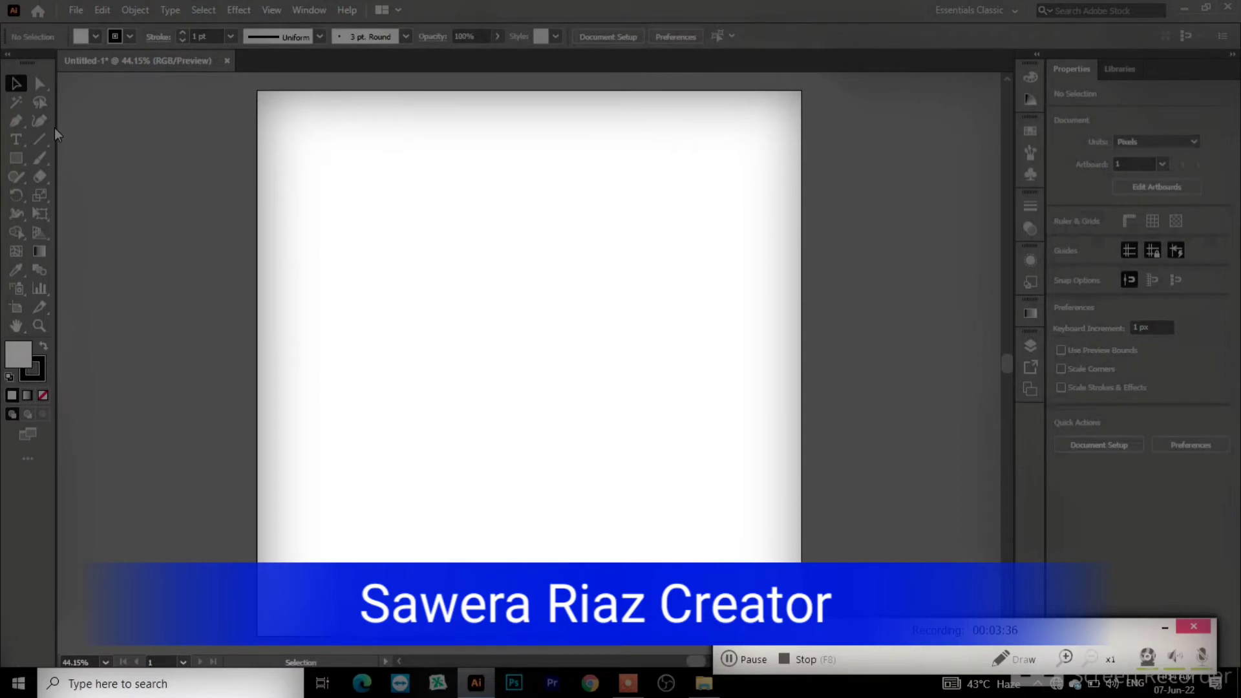
- Place a point text object in the upper part of the artboard and set its font size to 72 pt
key(t)
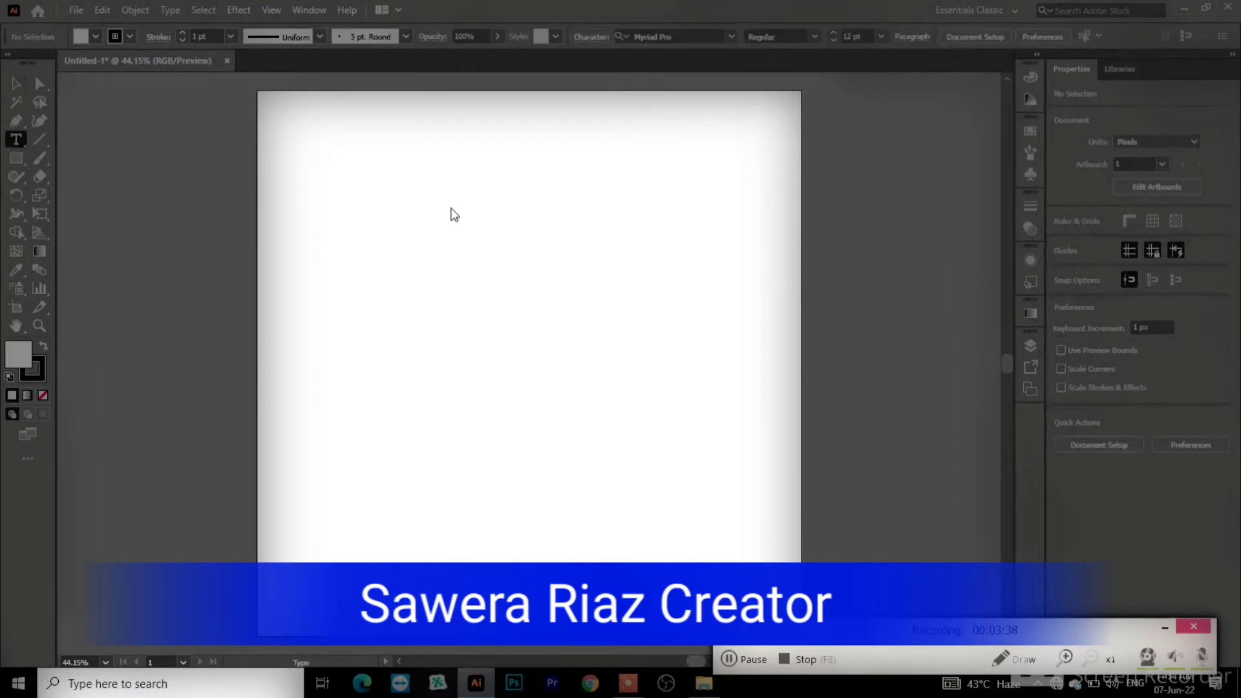
click(450, 207)
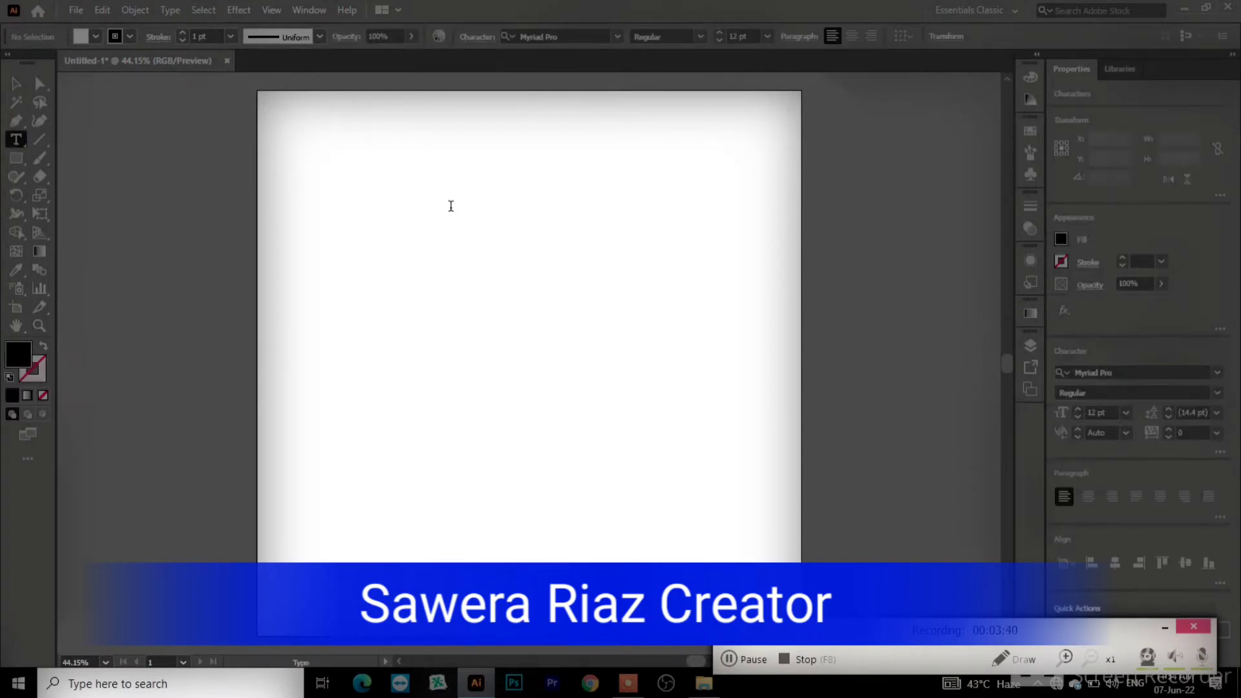
click(451, 206)
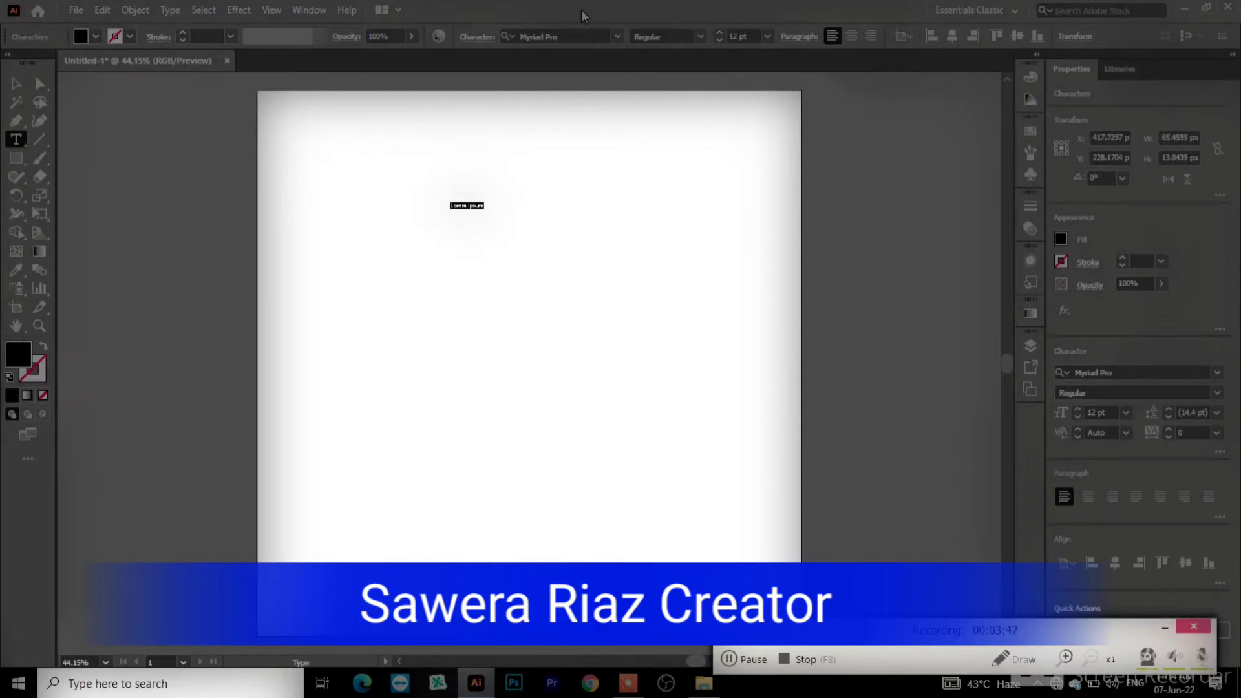
click(766, 37)
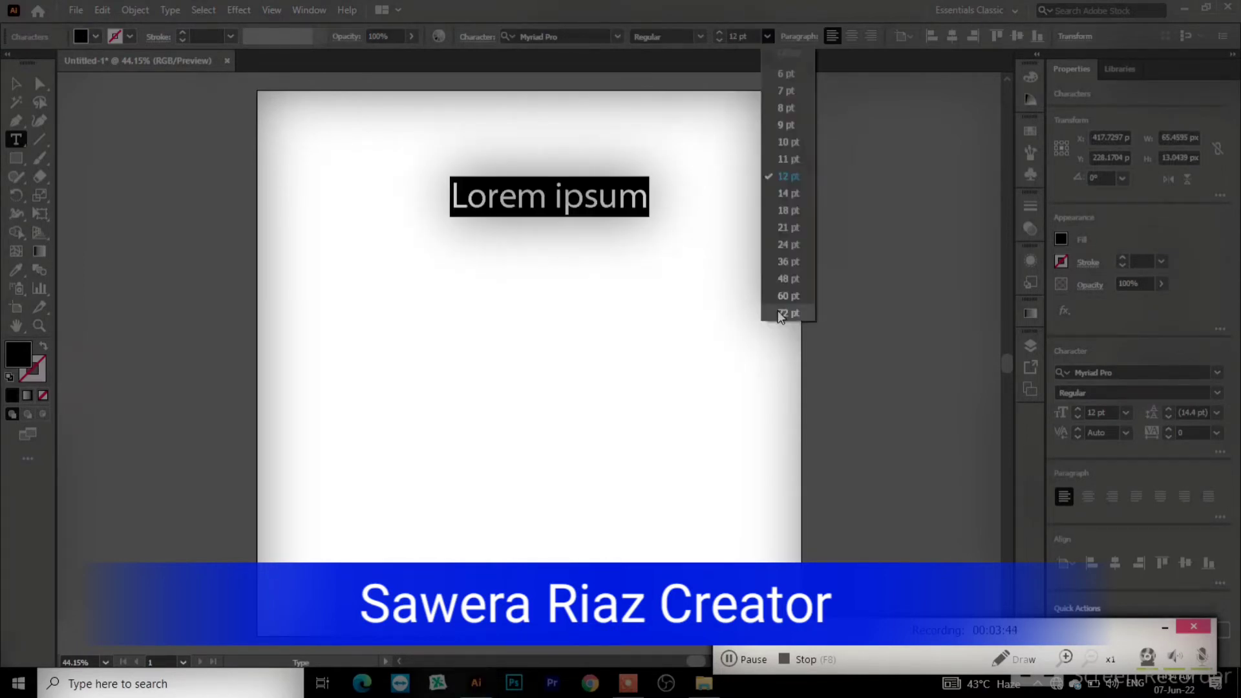
click(781, 313)
- Replace the placeholder text with "RECTANGLE TOOL"
text(r)
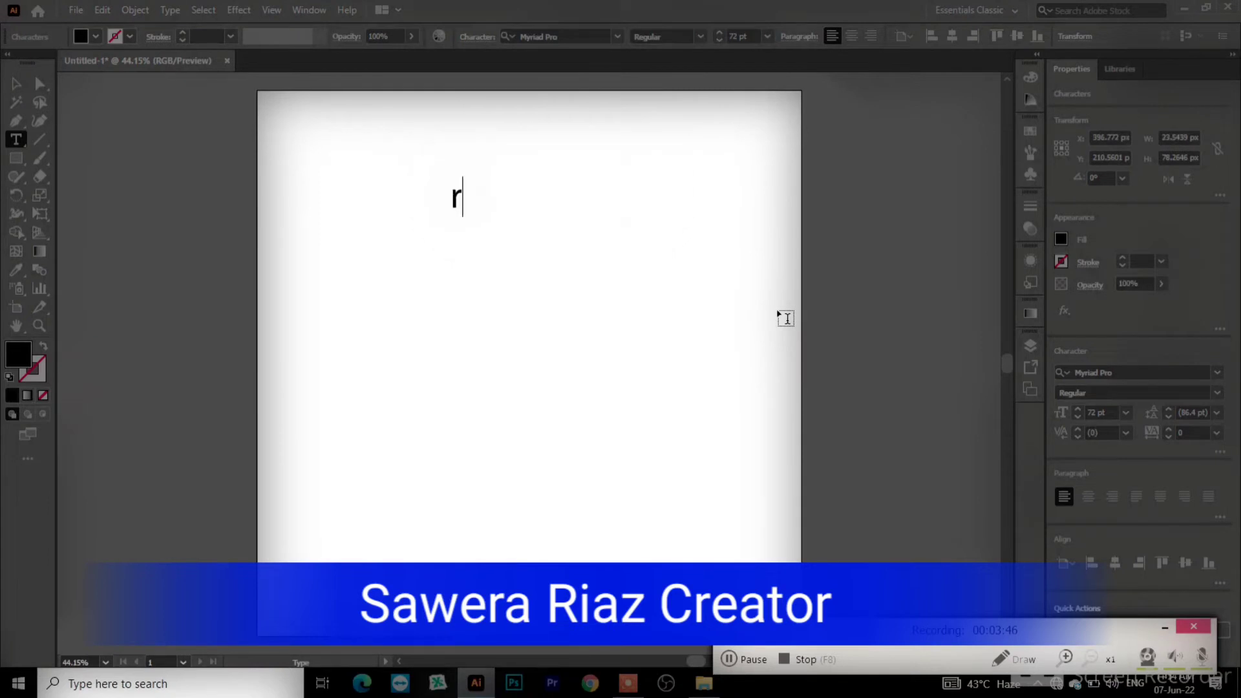
key(BackSpace)
text(REC)
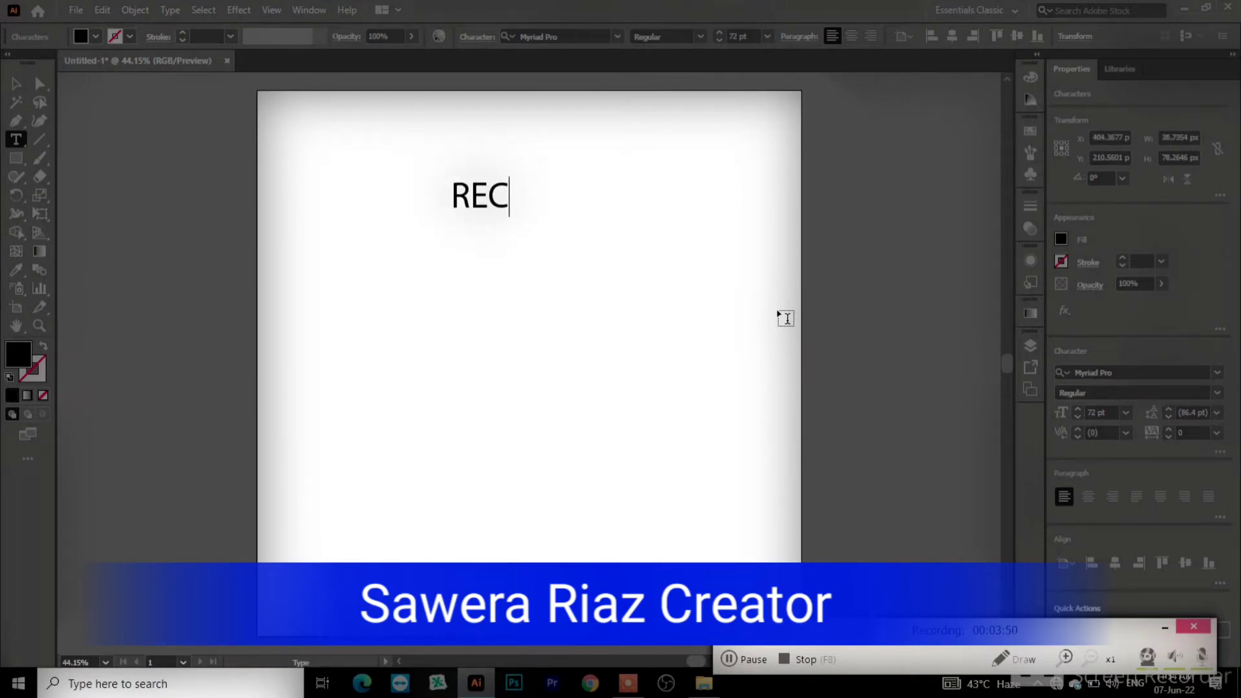
text(TAB)
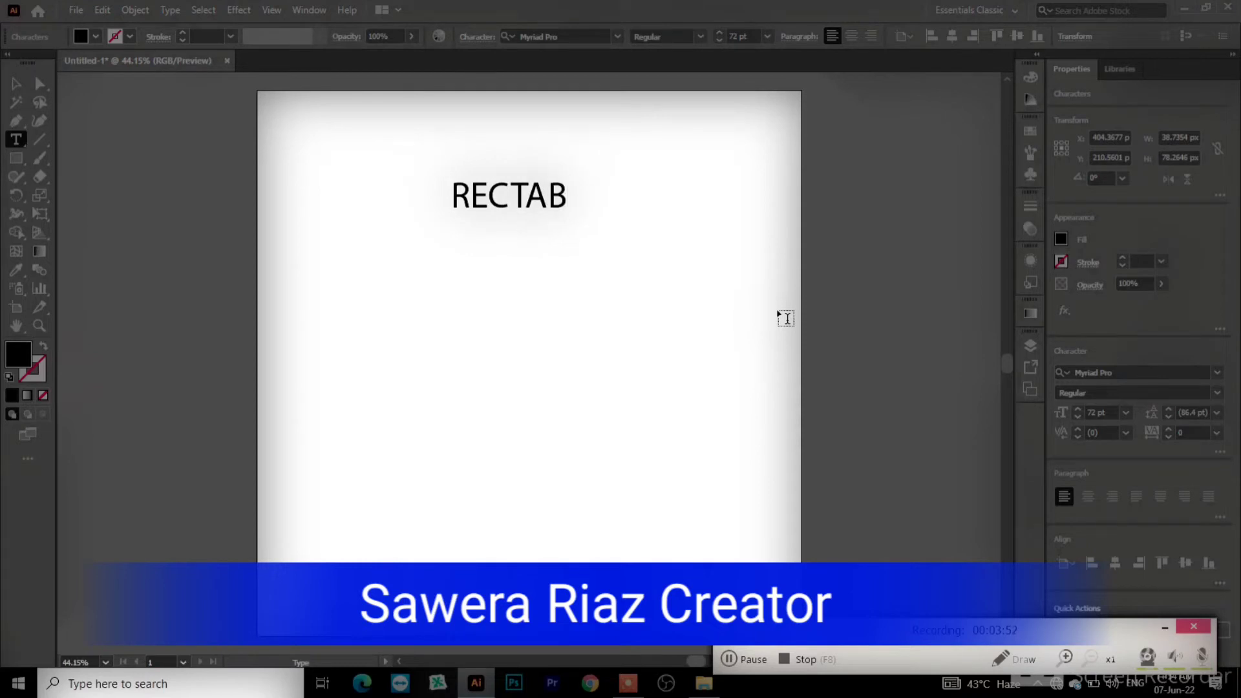
key(BackSpace)
text(NG)
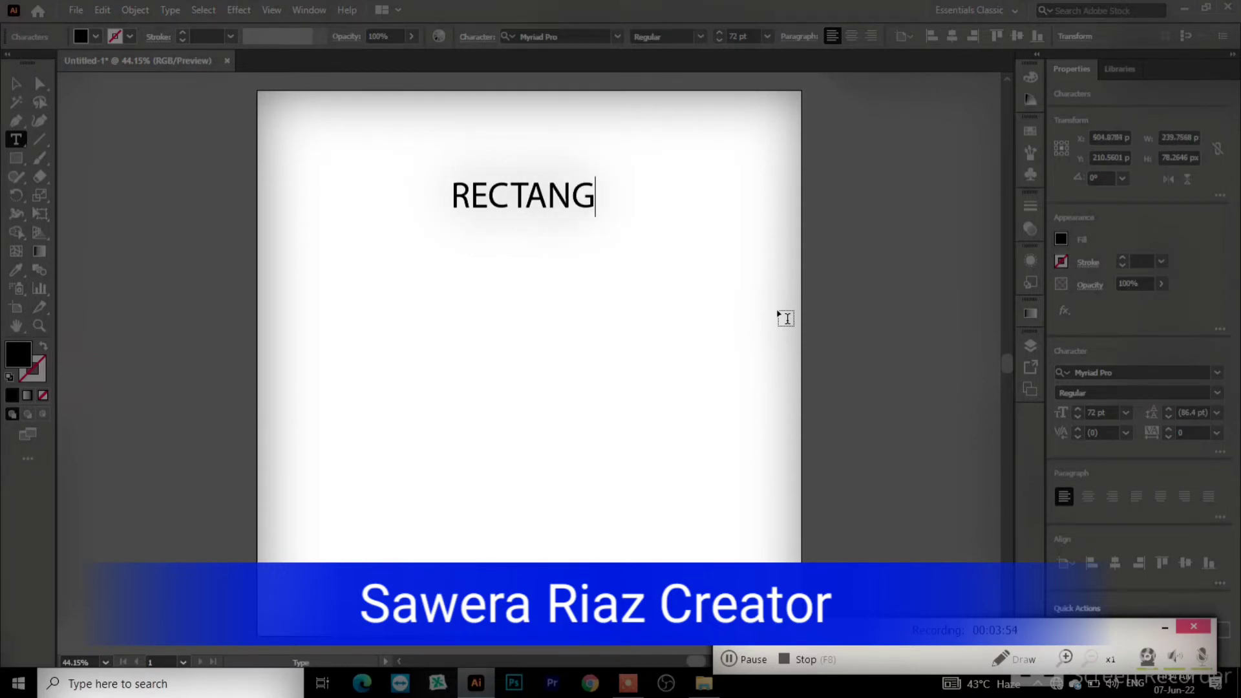
text(LE TOOL)
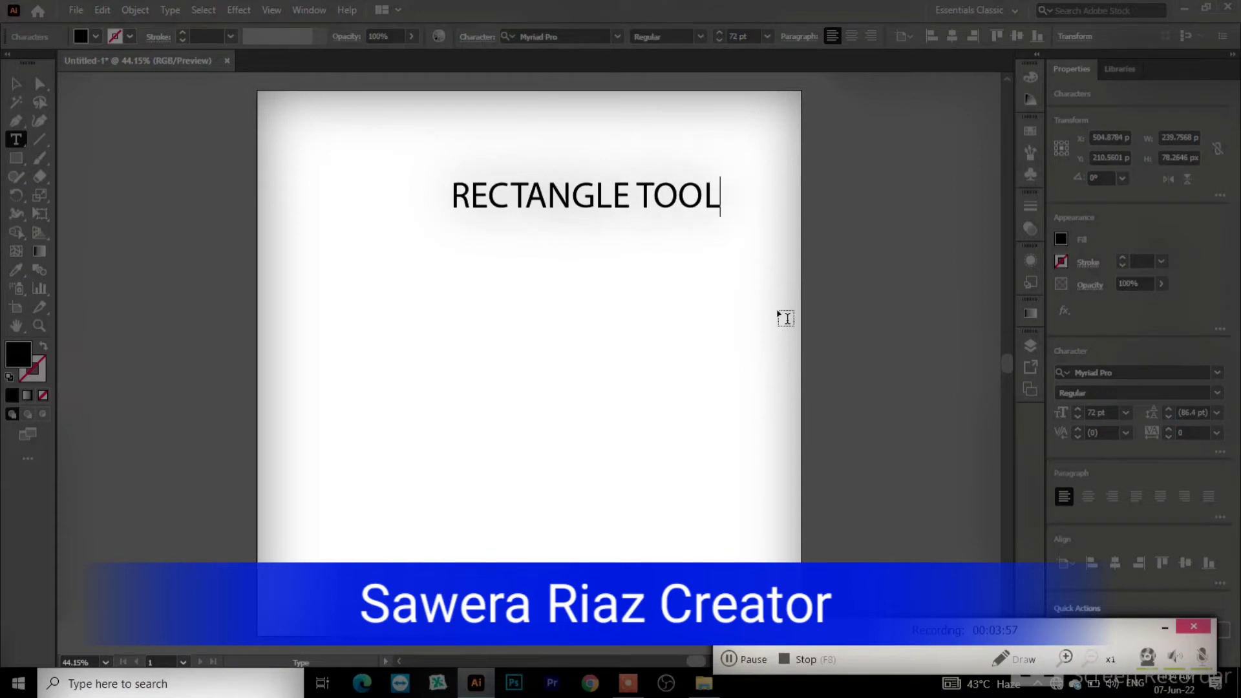
- Add a second line reading "DIRECT SELECTION TOOL" to the text and finish editing it
key(Return)
text(D)
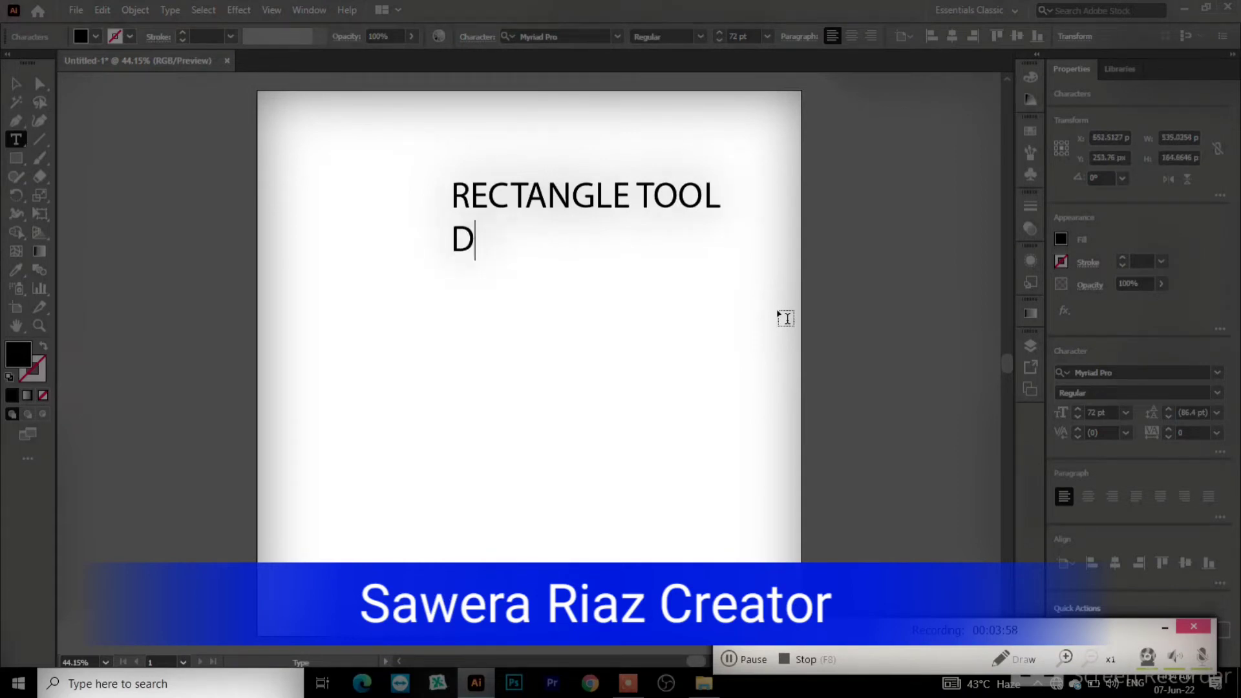
text(IRE)
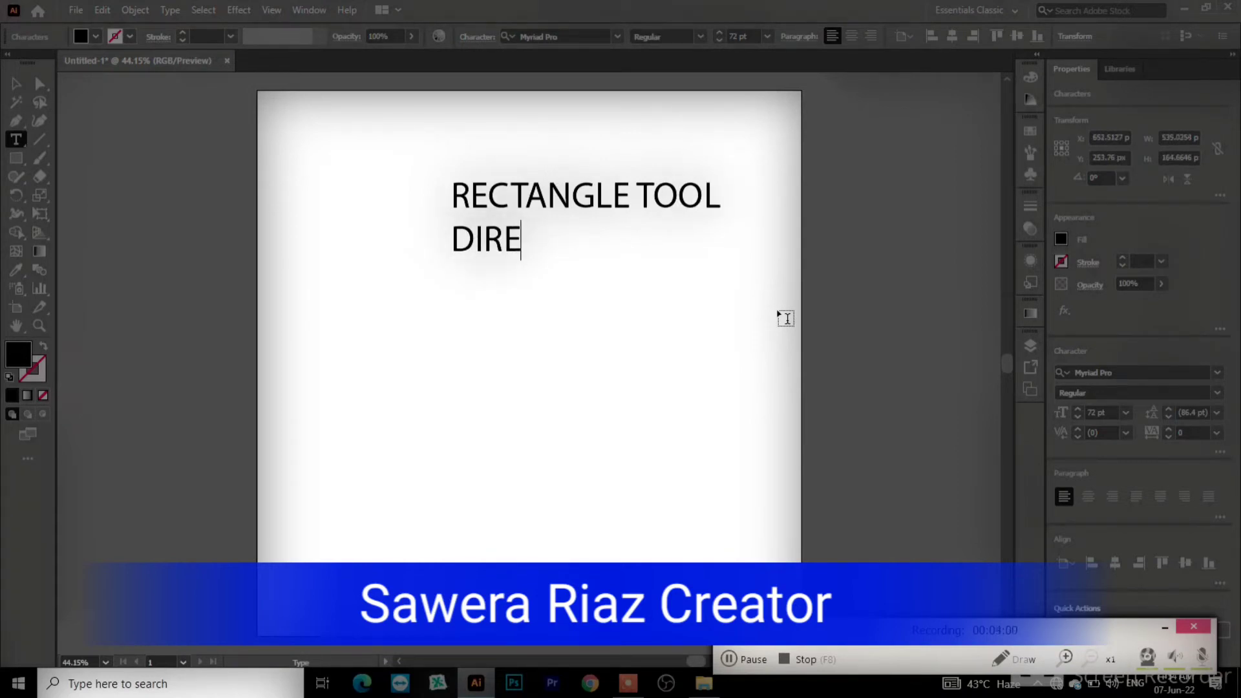
text(CT )
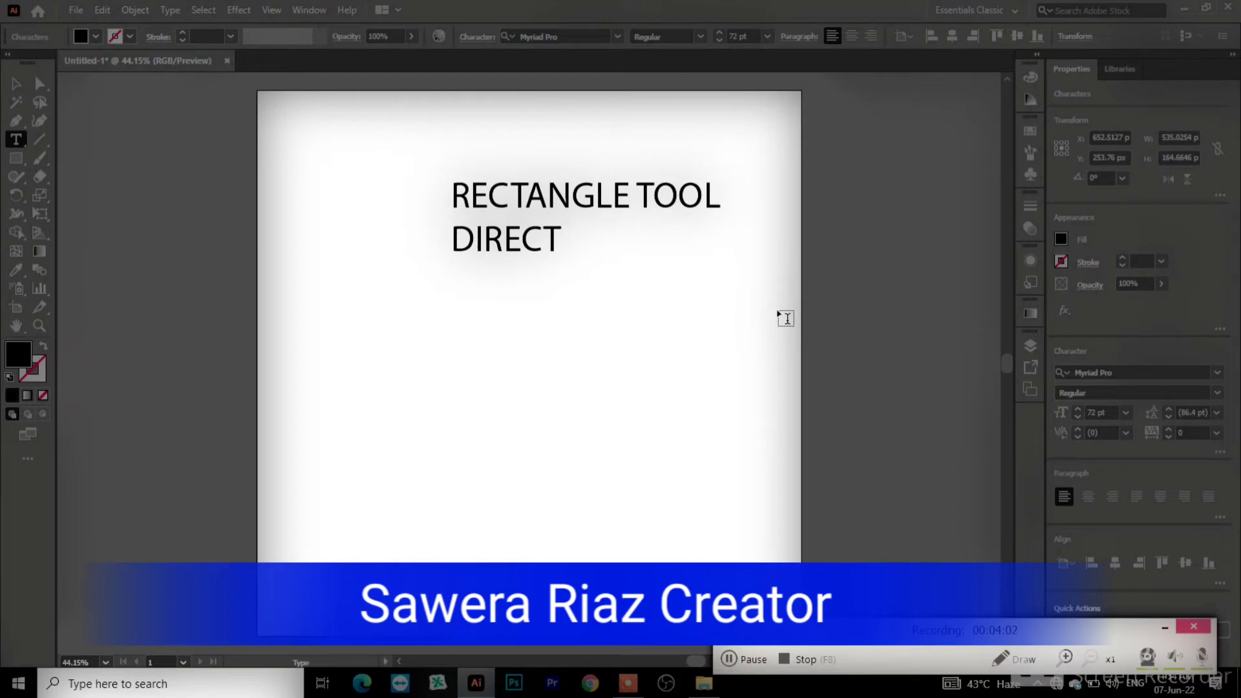
text(SELEC)
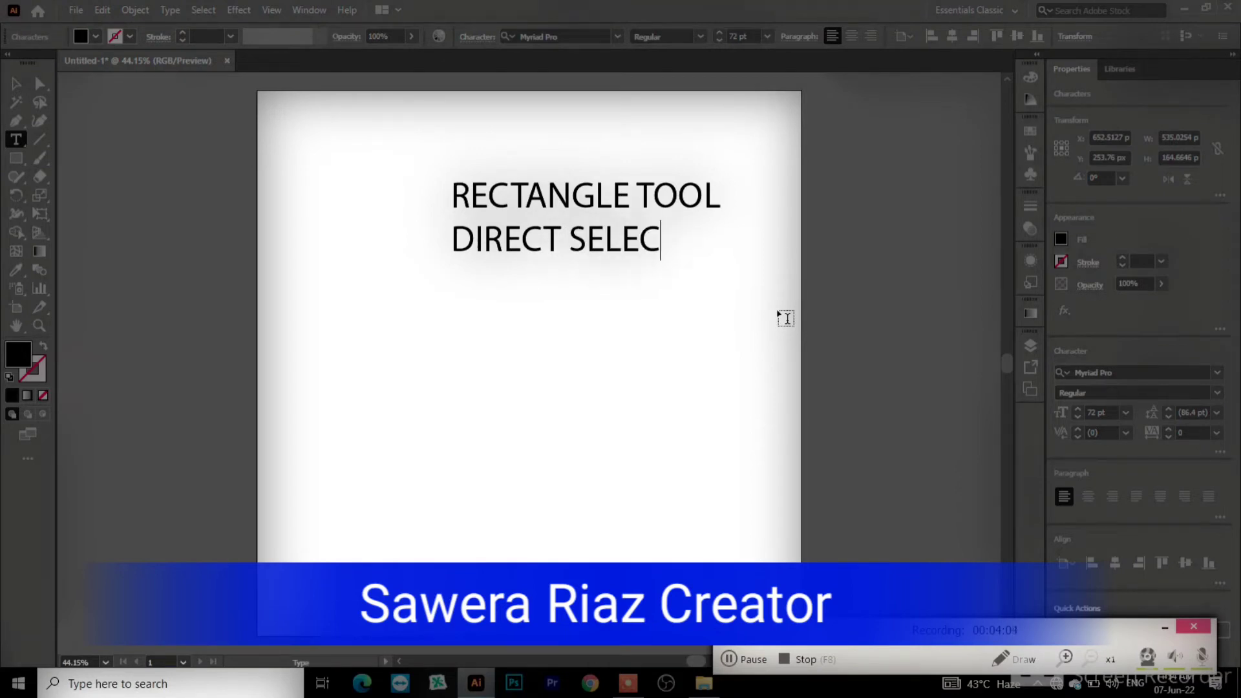
text(TION T)
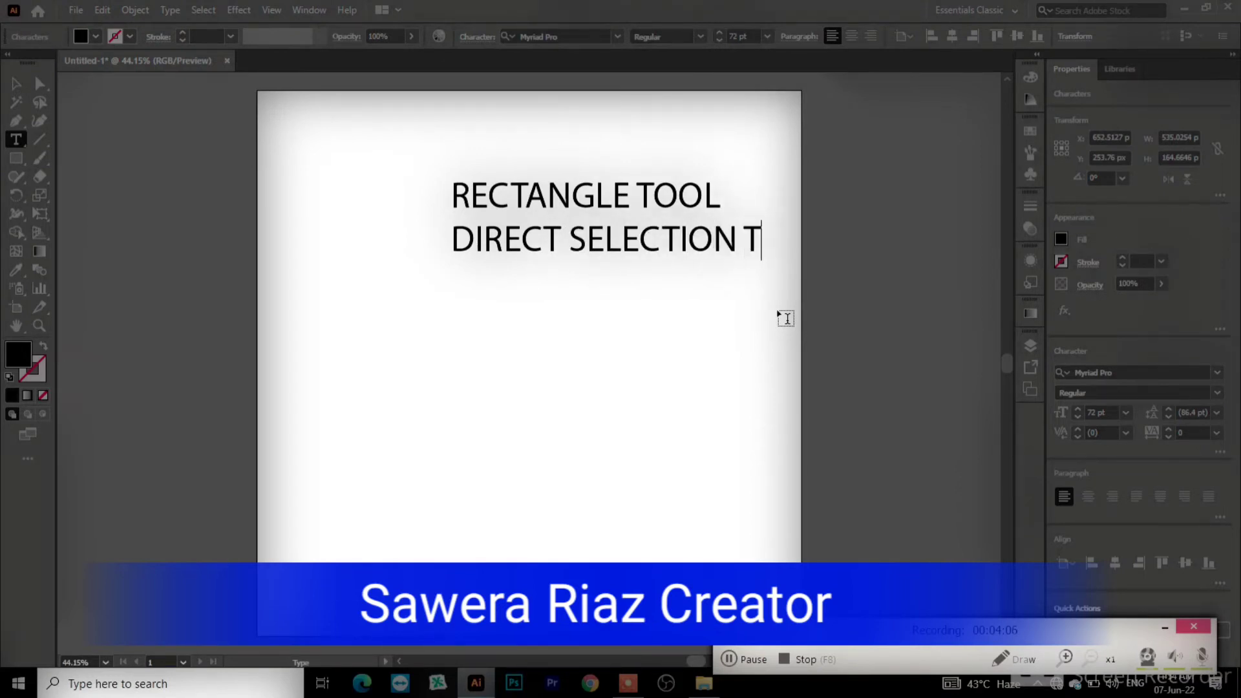
text(OOL)
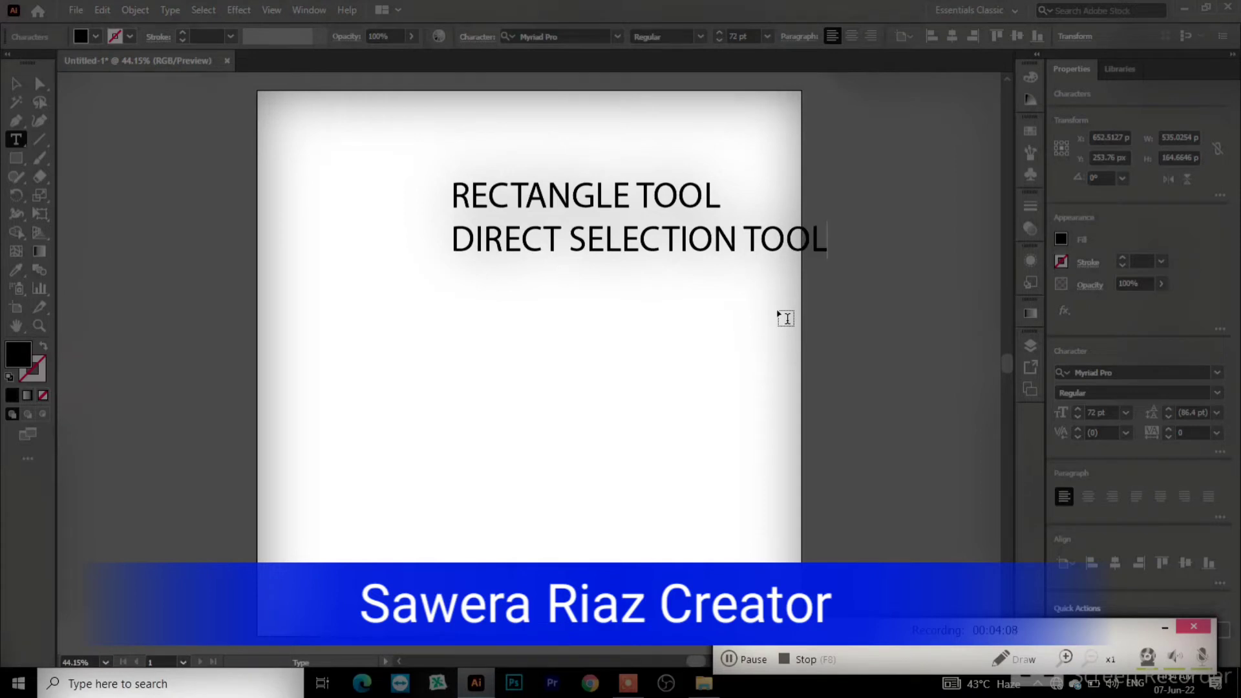
key(Escape)
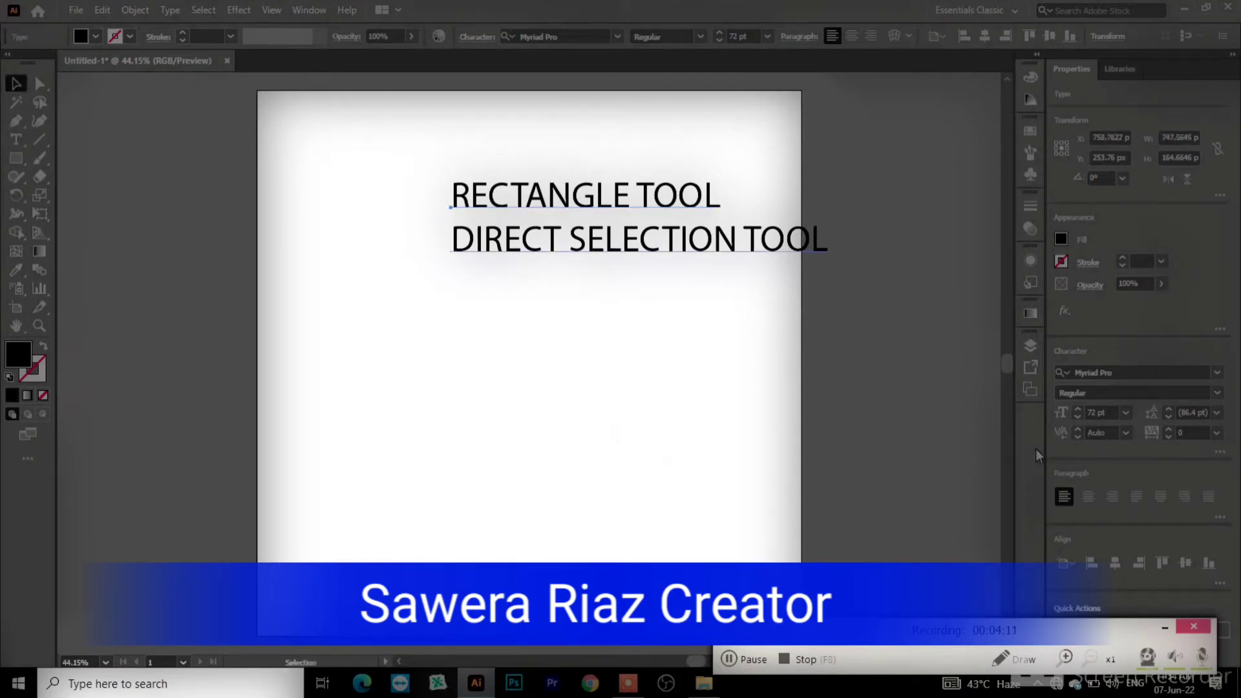
- Center-align the two text lines and move the text block to about X 503 px, Y 394 px
click(1088, 497)
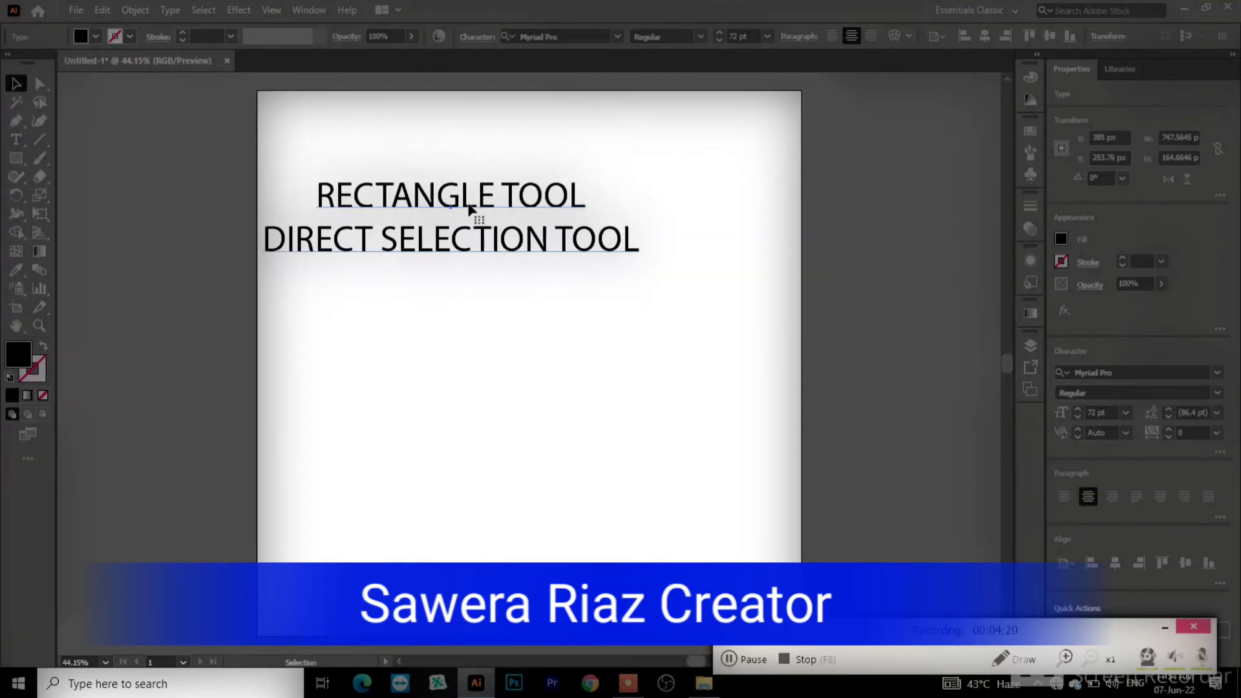
drag(469, 206, 526, 278)
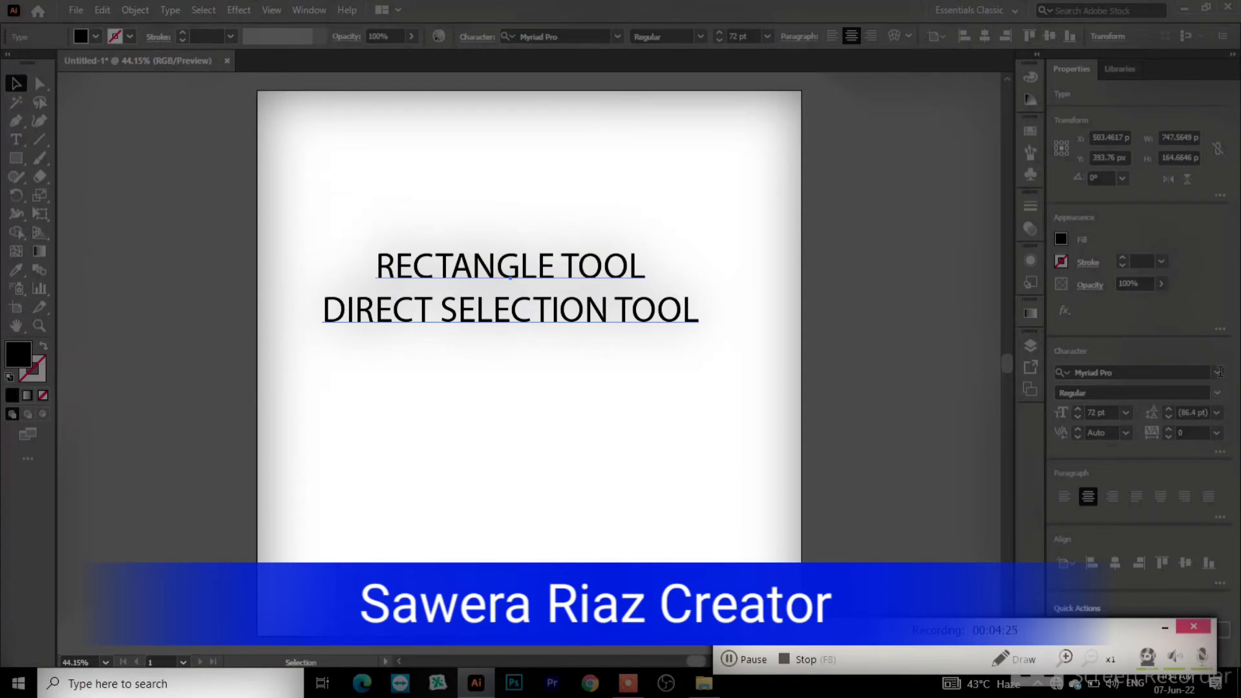
- Open the font family choices for the two-line text
click(1219, 374)
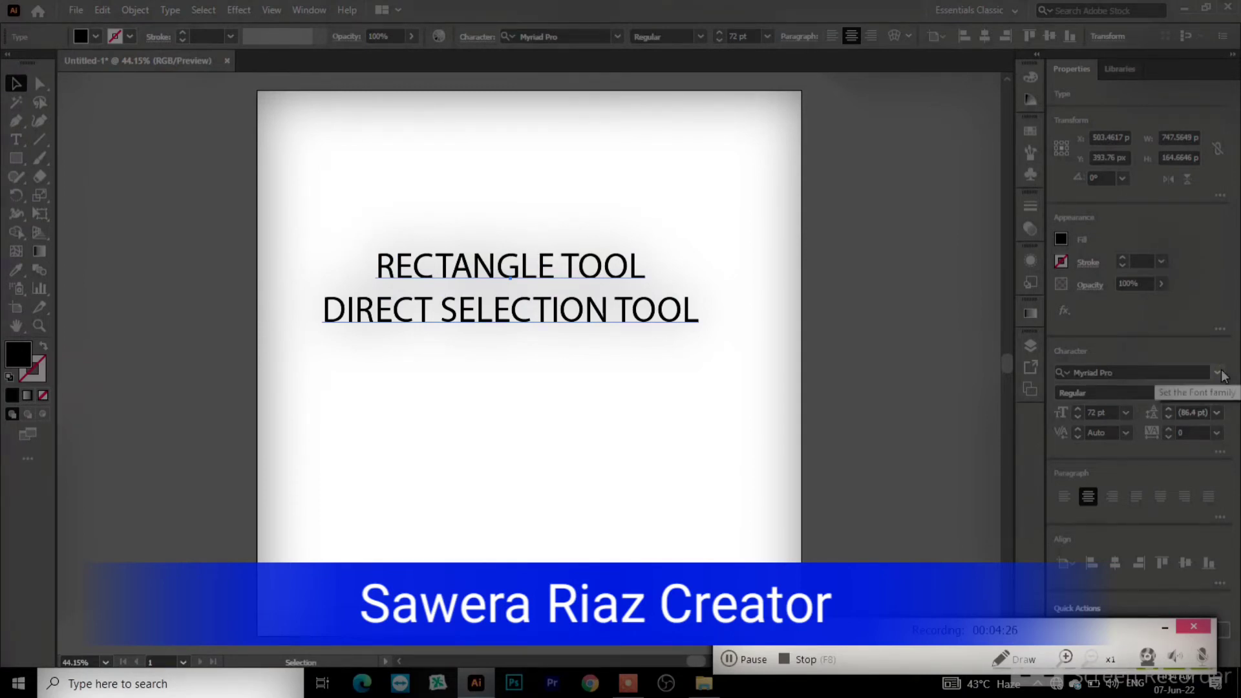